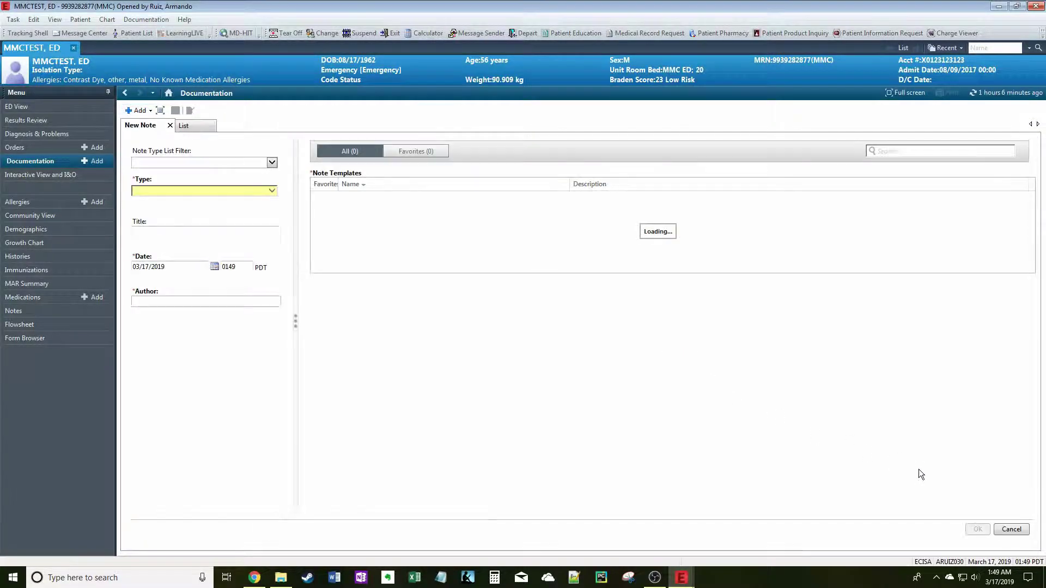
# Create the ED Physician Notes document titled ED Note and go to its Diagnostic Results section.
pyautogui.click(978, 531)
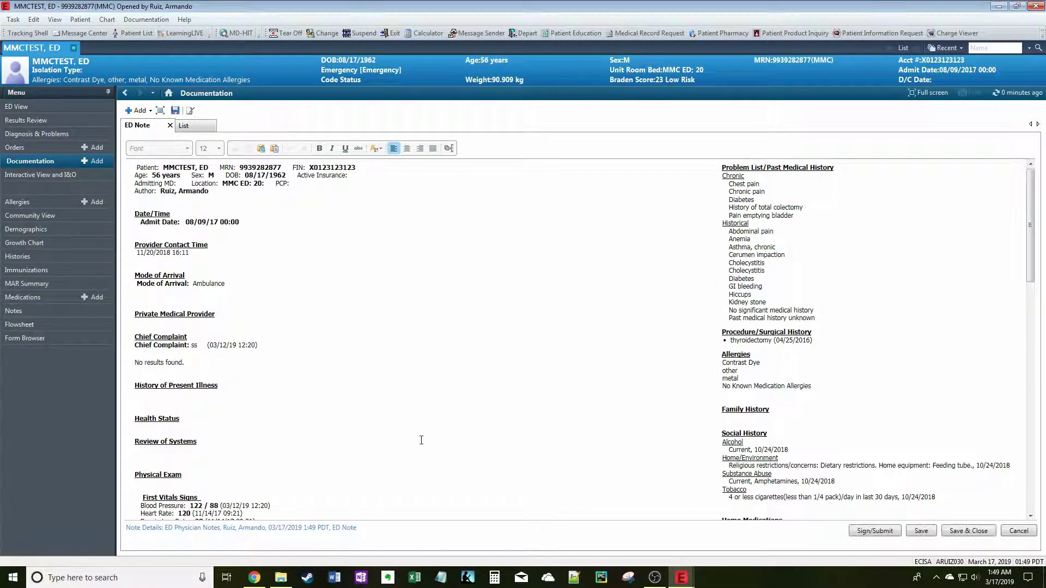
pyautogui.click(427, 443)
pyautogui.scroll(-10, 379, 408)
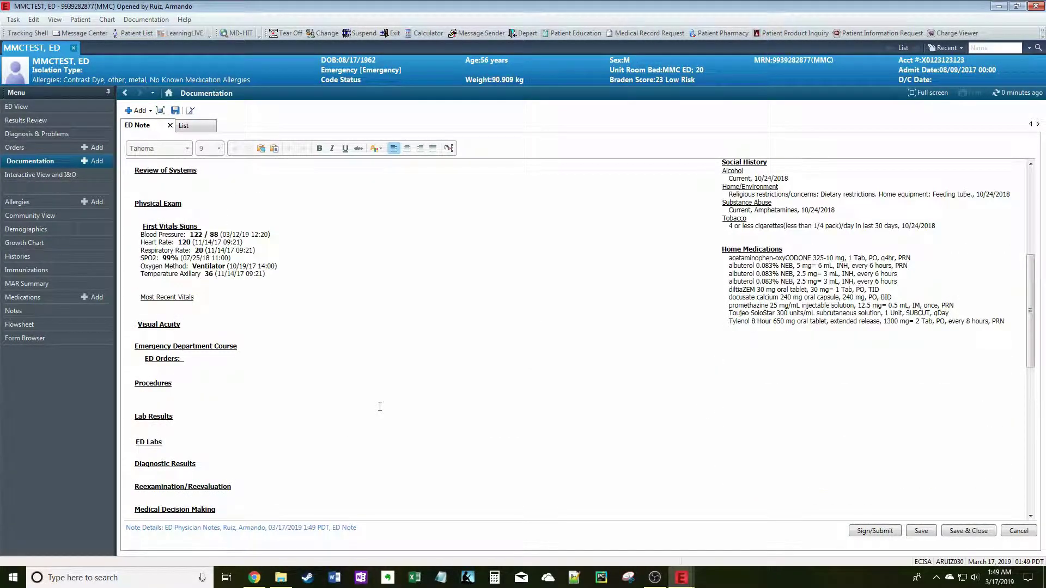
pyautogui.scroll(-2, 379, 406)
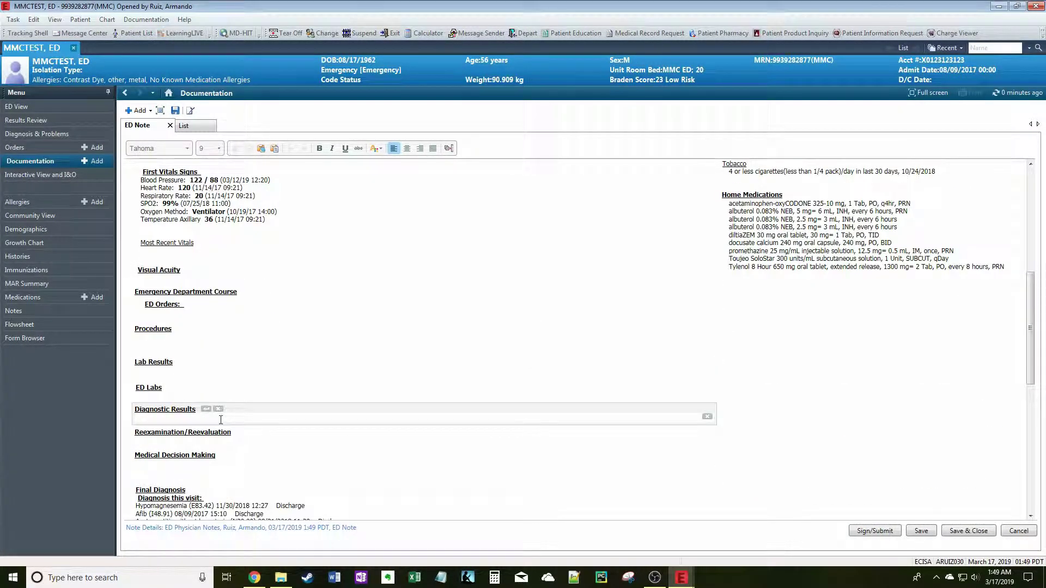
pyautogui.write('EKG')
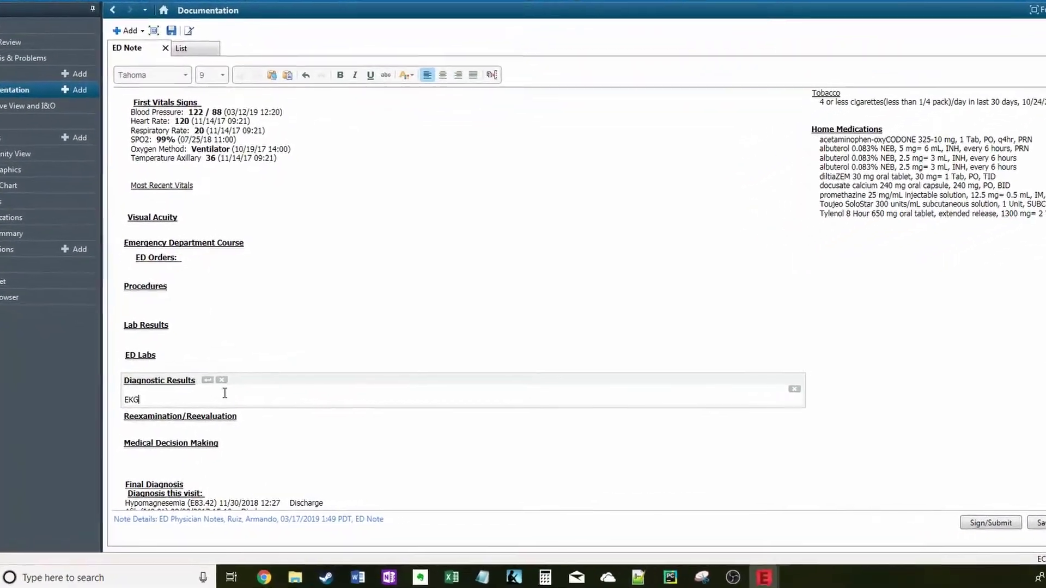
pyautogui.write(':')
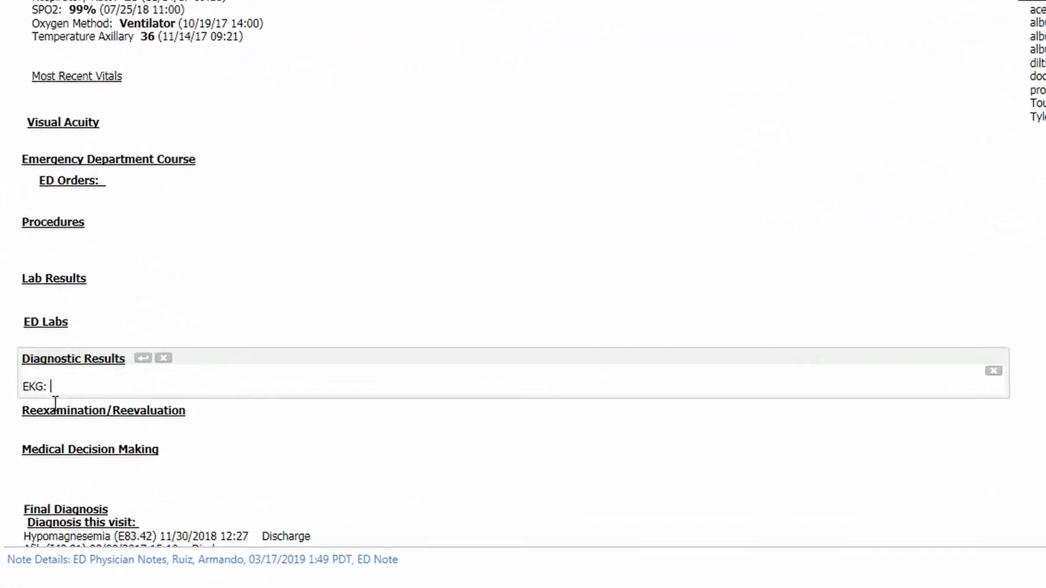
pyautogui.moveTo(46, 391); pyautogui.dragTo(21, 392)
pyautogui.hotkey('ctrl', 'b')
pyautogui.click(107, 384)
pyautogui.write('Normal ')
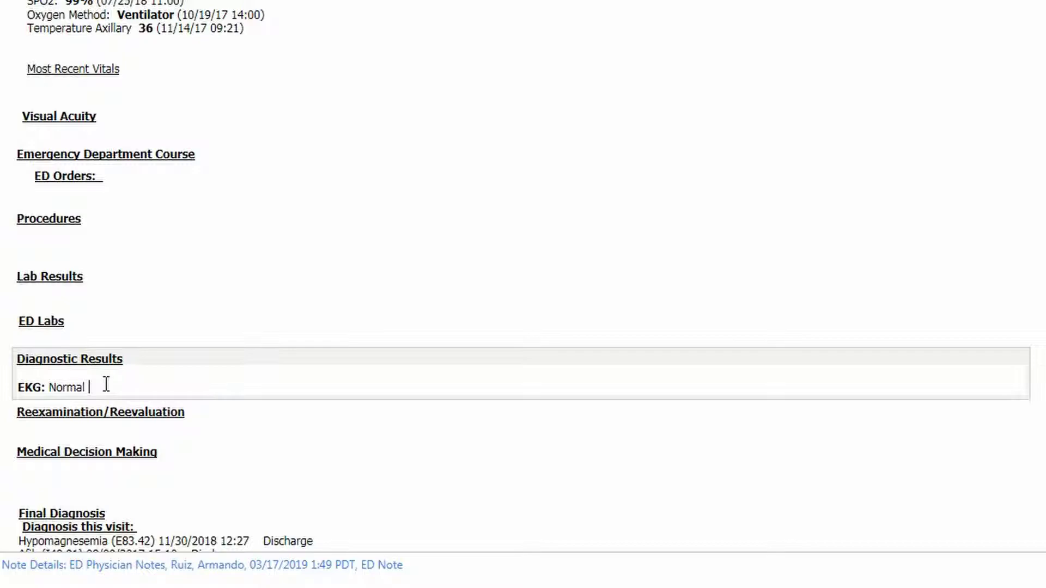
pyautogui.write('.')
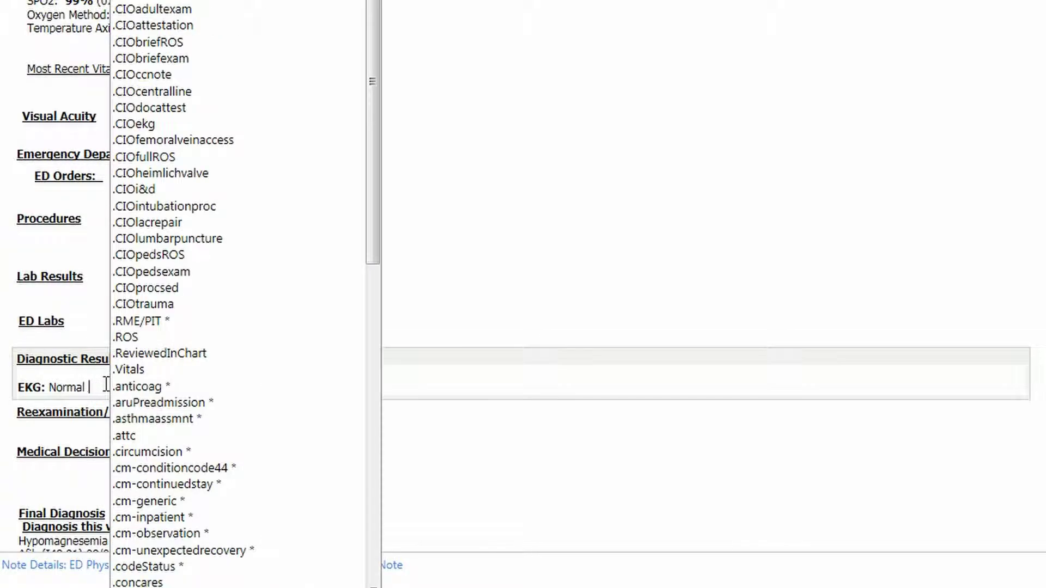
pyautogui.press('BackSpace')
pyautogui.press('BackSpace')
pyautogui.press('BackSpace')
pyautogui.press('BackSpace')
pyautogui.press('BackSpace')
pyautogui.press('BackSpace')
pyautogui.press('BackSpace')
pyautogui.press('BackSpace')
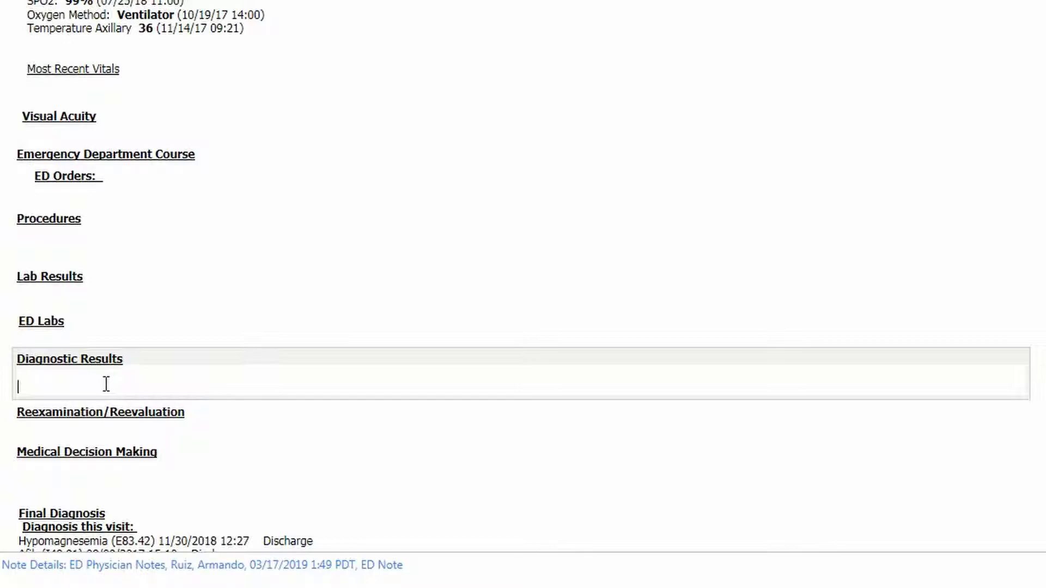
# Insert the .ekg auto-text under Diagnostic Results and review its rate blank, STEMI wording and interpretation statement.
pyautogui.write('.ekg')
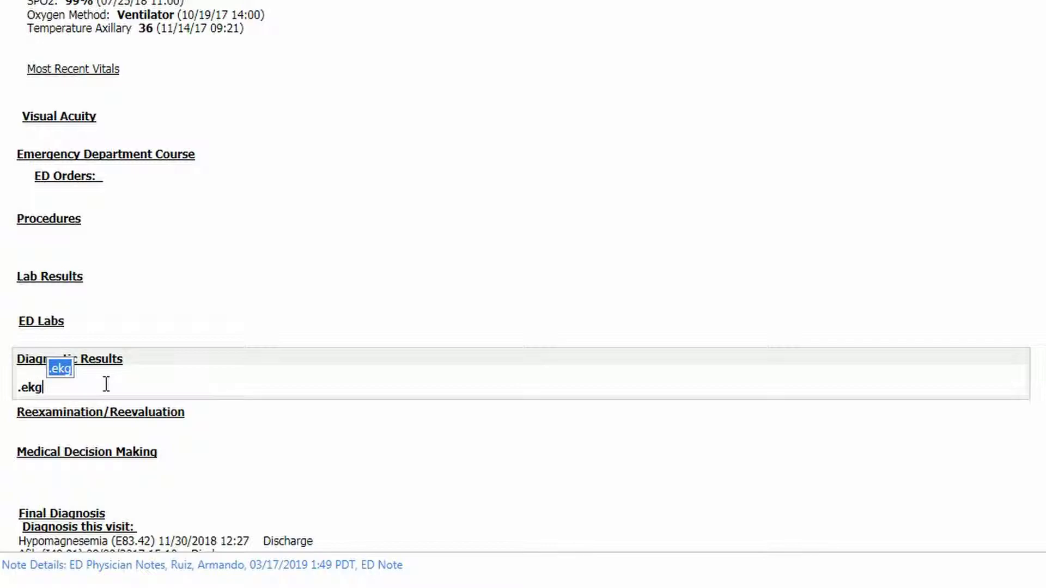
pyautogui.press('Return')
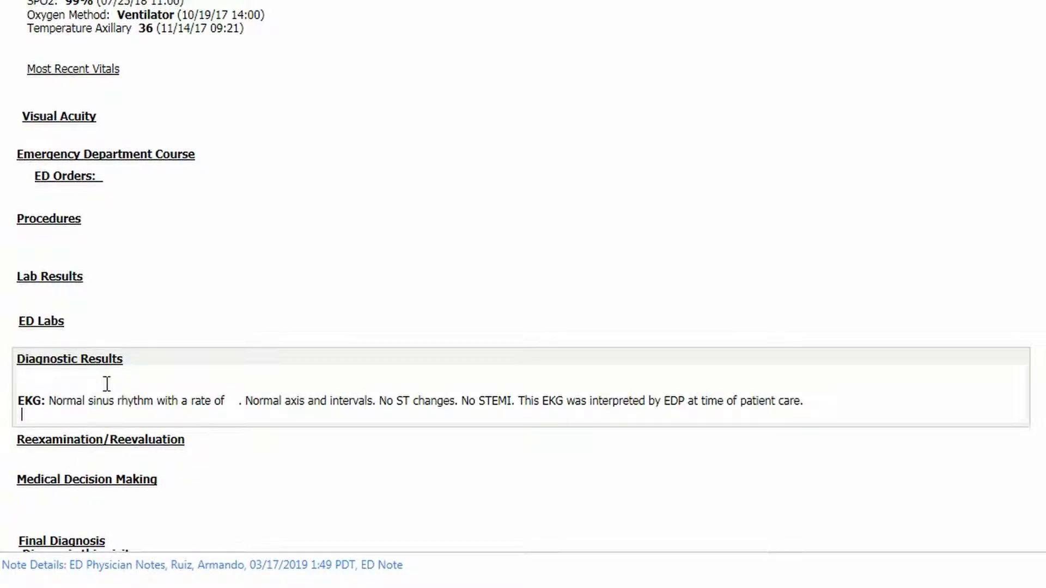
pyautogui.click(230, 401)
pyautogui.moveTo(84, 401); pyautogui.dragTo(610, 402)
pyautogui.click(611, 401)
pyautogui.moveTo(805, 400); pyautogui.dragTo(522, 400)
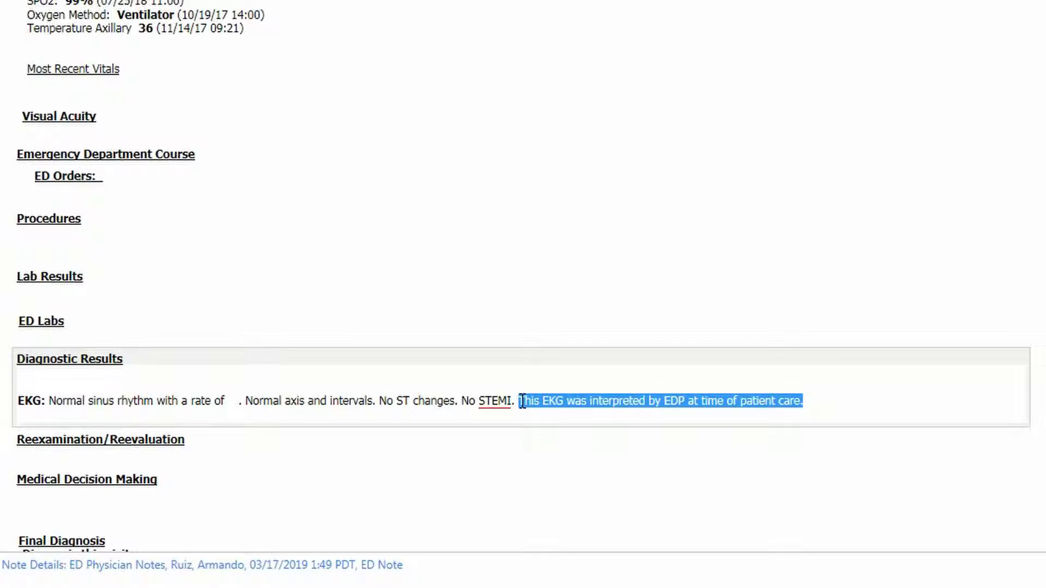
pyautogui.click(833, 399)
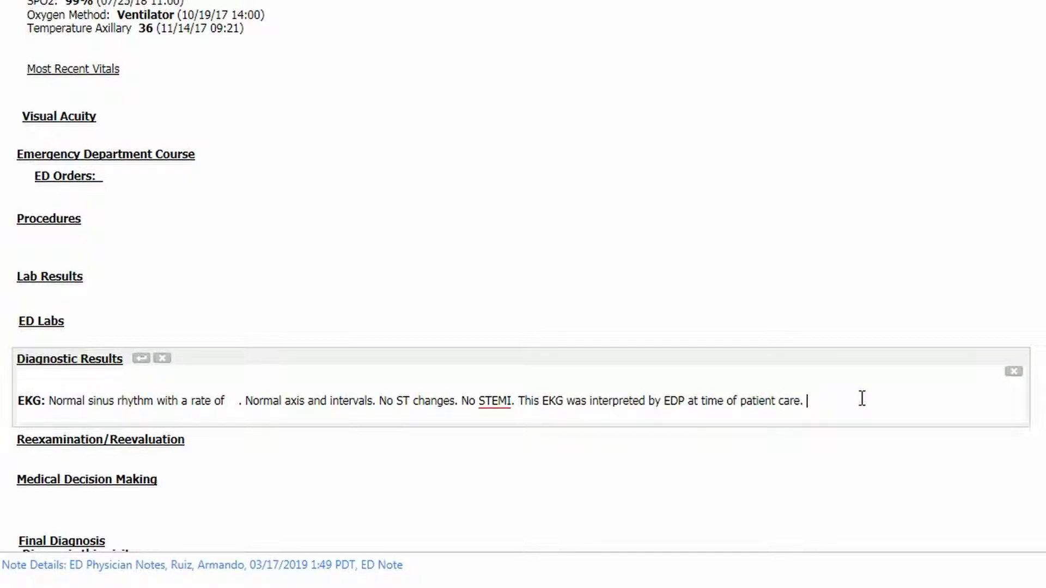
# Insert the .rad-Full-ThisEncounter auto-text below the EKG line and delete the inserted radiology block.
pyautogui.press('Return')
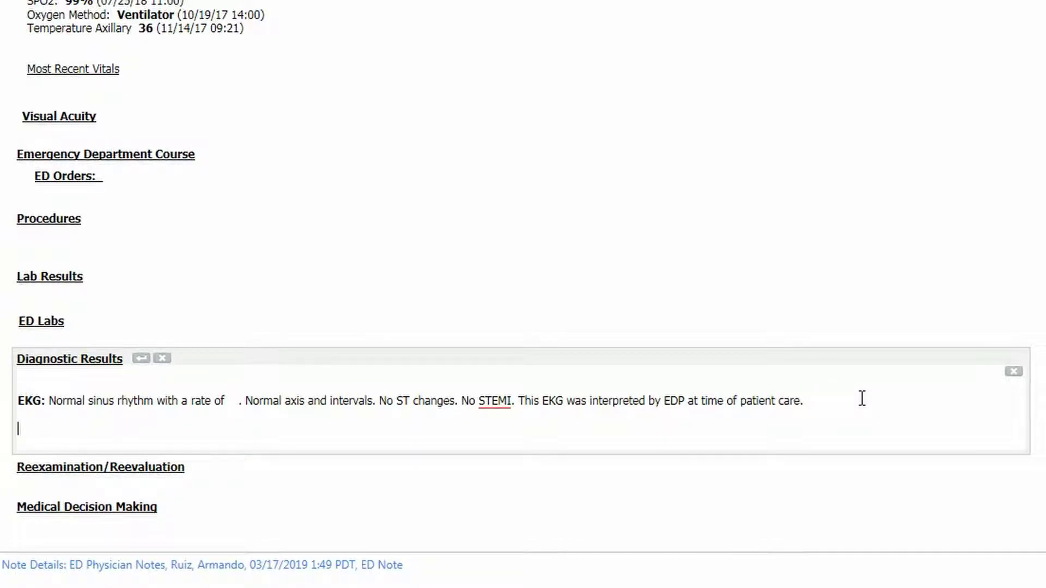
pyautogui.write('.rad')
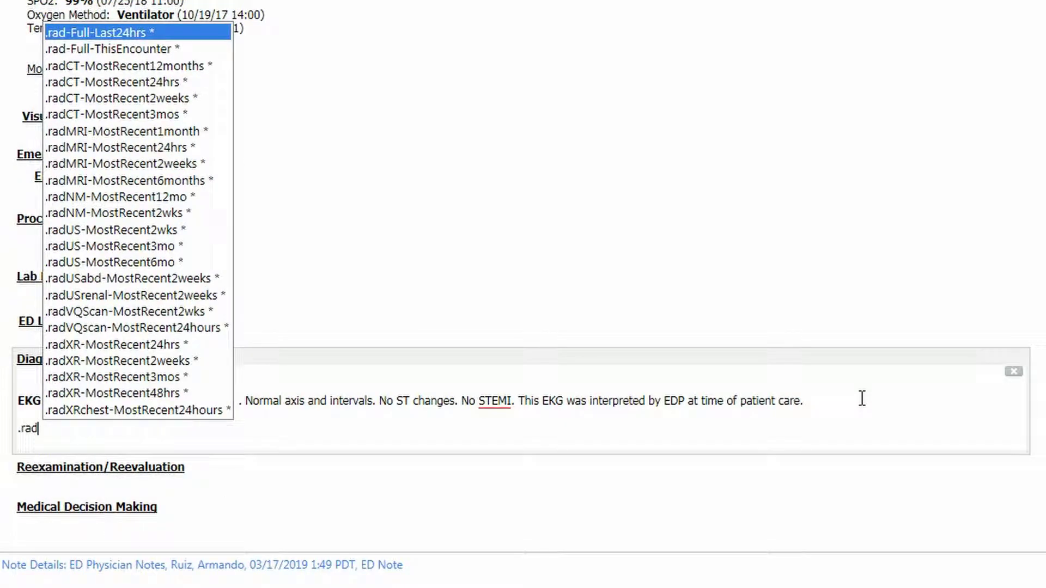
pyautogui.press('Down')
pyautogui.press('Return')
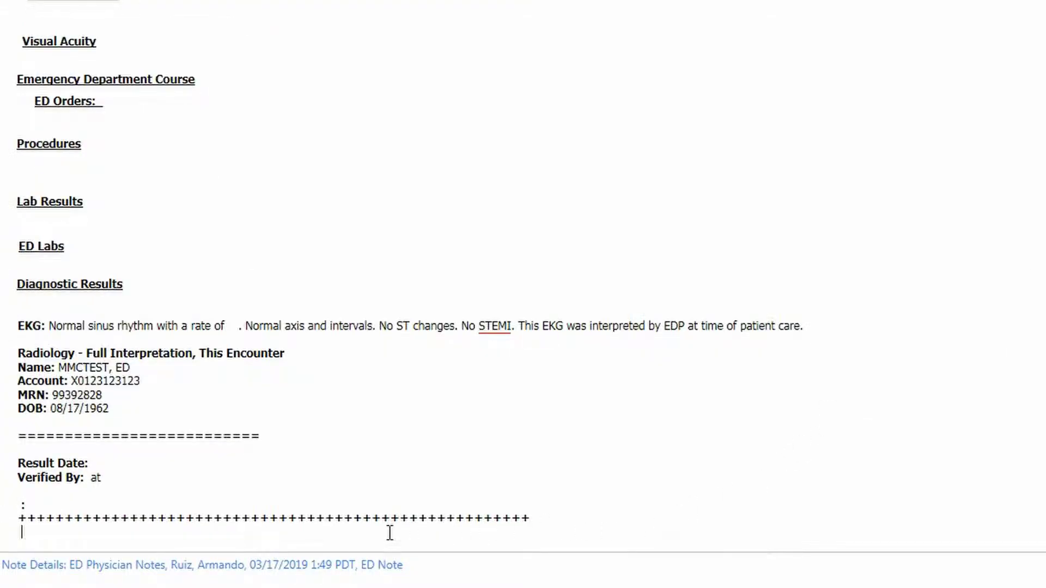
pyautogui.moveTo(112, 533); pyautogui.dragTo(17, 346)
pyautogui.press('Delete')
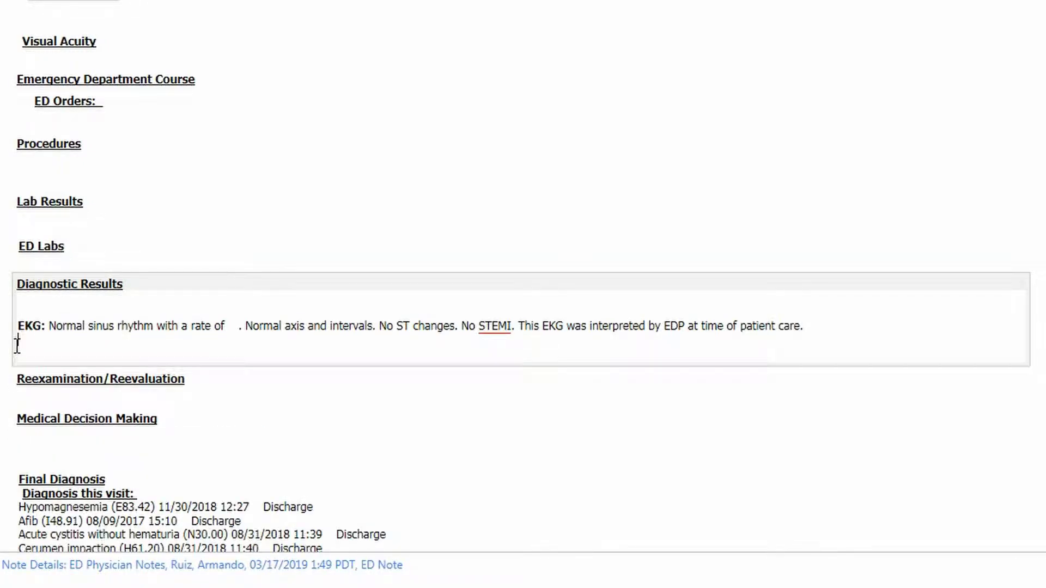
# Paste the copied full radiology interpretation below the EKG text, separated from it by a blank line.
pyautogui.hotkey('ctrl', 'v')
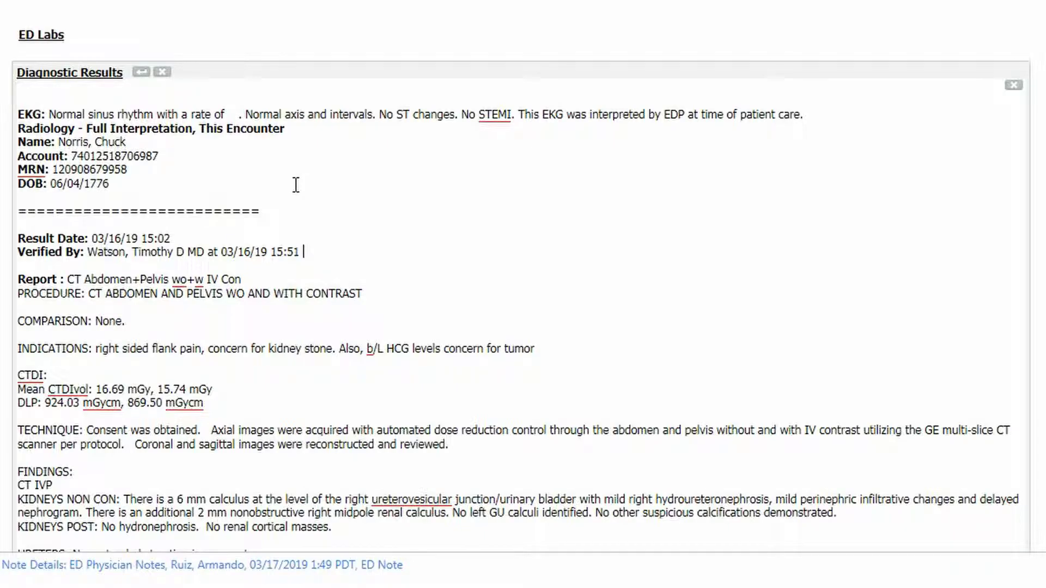
pyautogui.click(808, 115)
pyautogui.press('Return')
# Examine the CT Abdomen+Pelvis and US Pelvis w/Transvaginal reports in the pasted radiology text, including their conclusions.
pyautogui.click(368, 308)
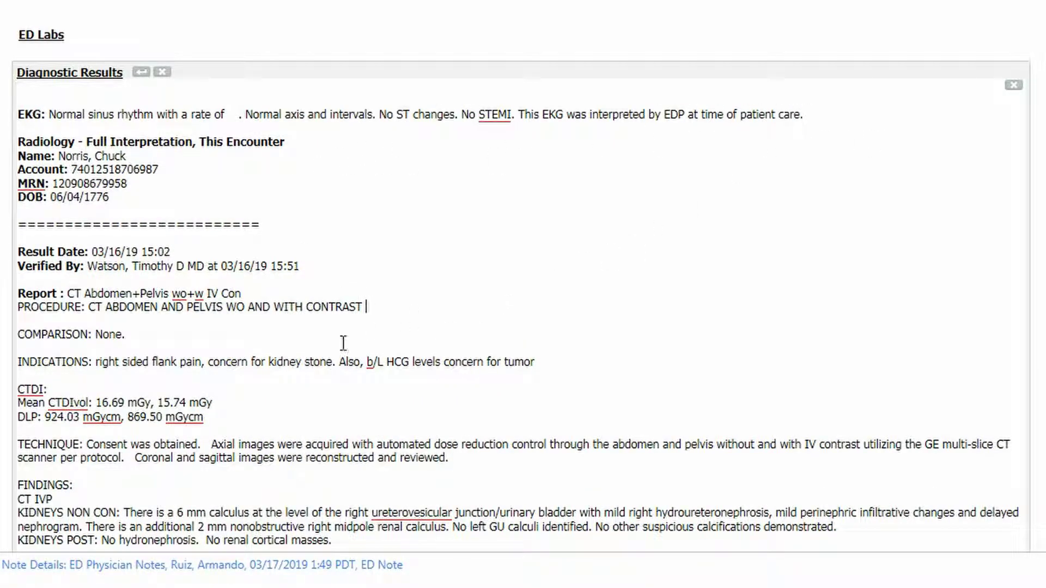
pyautogui.moveTo(101, 294); pyautogui.dragTo(68, 294)
pyautogui.click(87, 296)
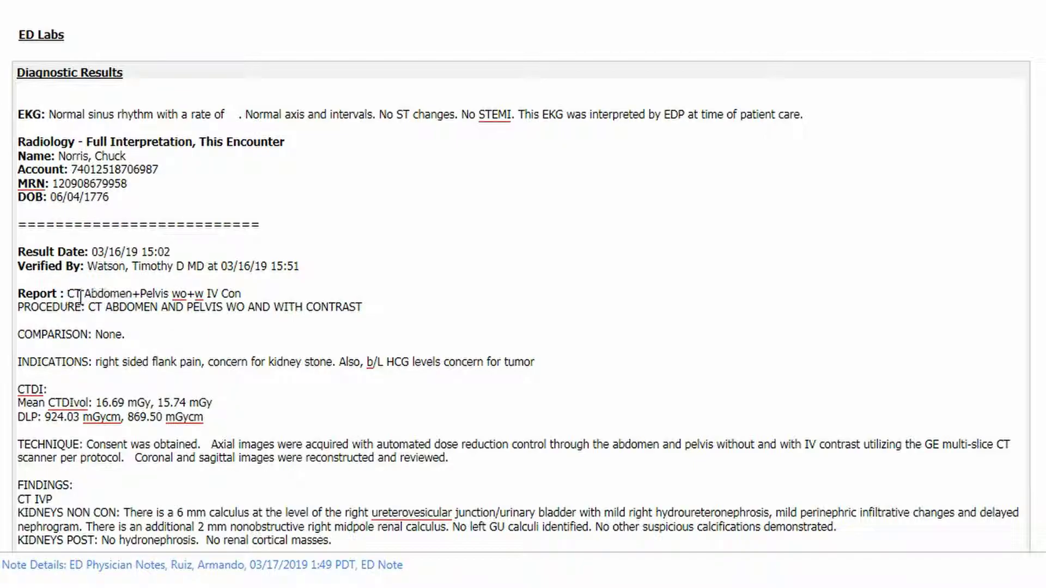
pyautogui.scroll(-7, 81, 298)
pyautogui.scroll(-12, 80, 299)
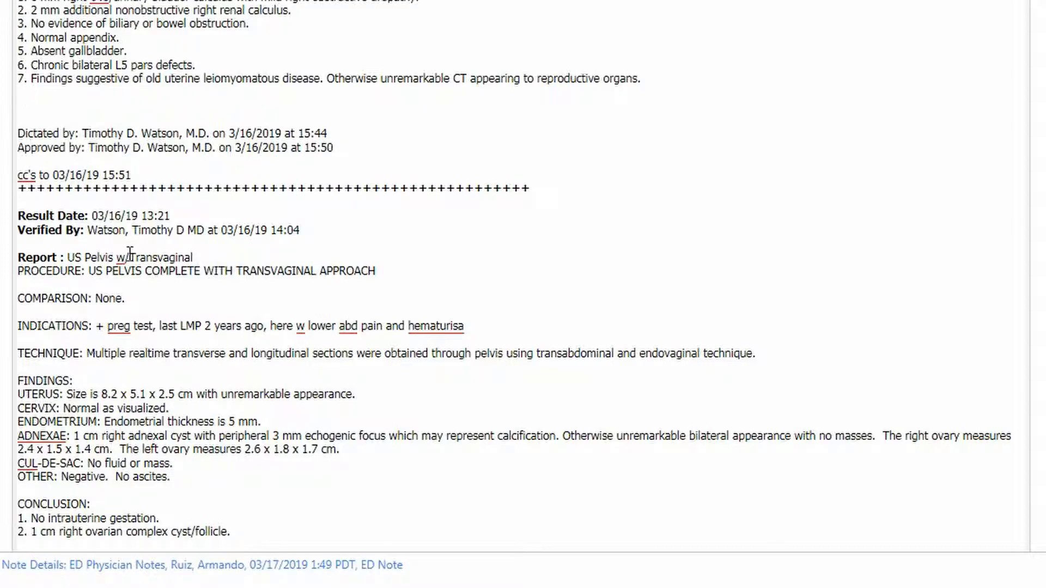
pyautogui.moveTo(111, 256); pyautogui.dragTo(65, 257)
pyautogui.click(63, 258)
pyautogui.click(253, 308)
pyautogui.scroll(-2, 253, 306)
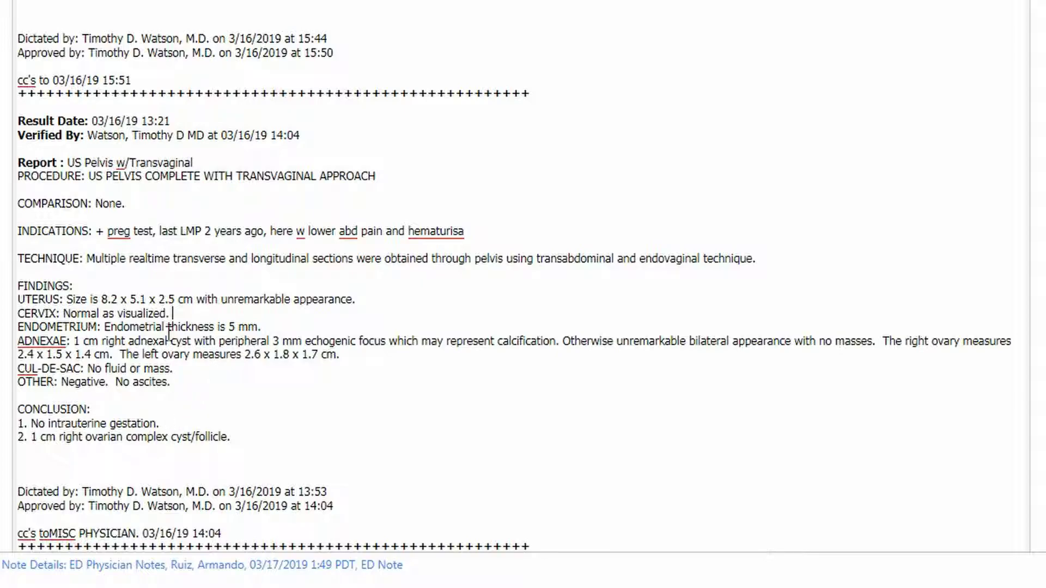
pyautogui.scroll(7, 215, 291)
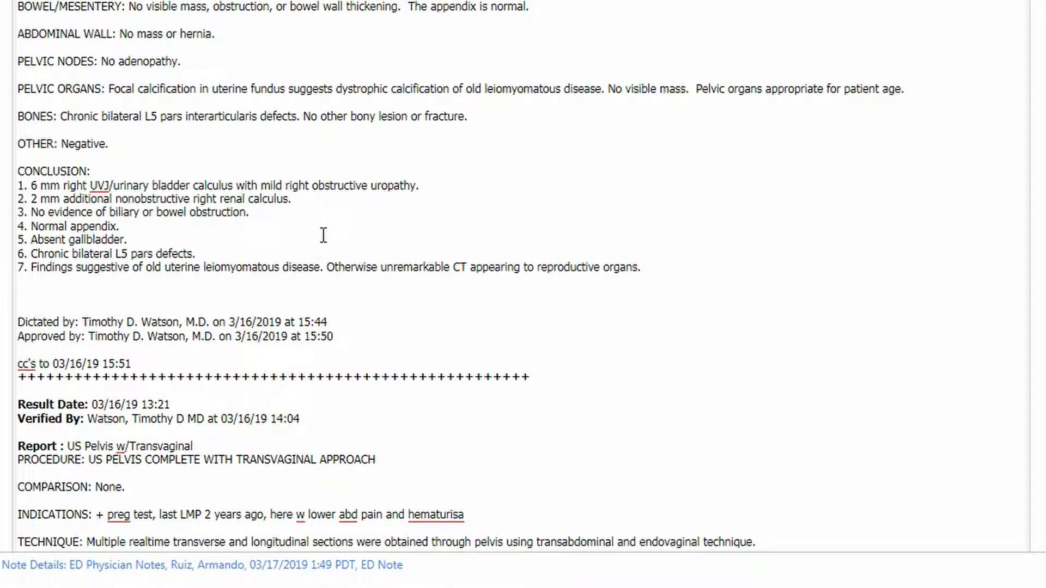
pyautogui.scroll(-9, 323, 235)
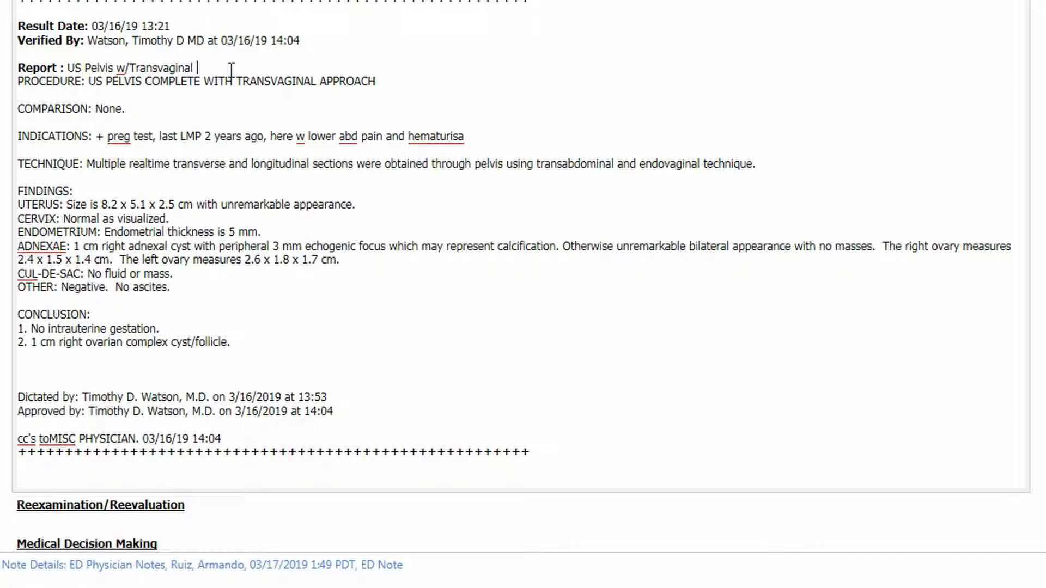
# Trim the pelvic ultrasound report to its Procedure, Findings and Conclusion by deleting the header, Comparison, Indications, Technique and closing dictation lines.
pyautogui.moveTo(230, 70); pyautogui.dragTo(27, 24)
pyautogui.press('Delete')
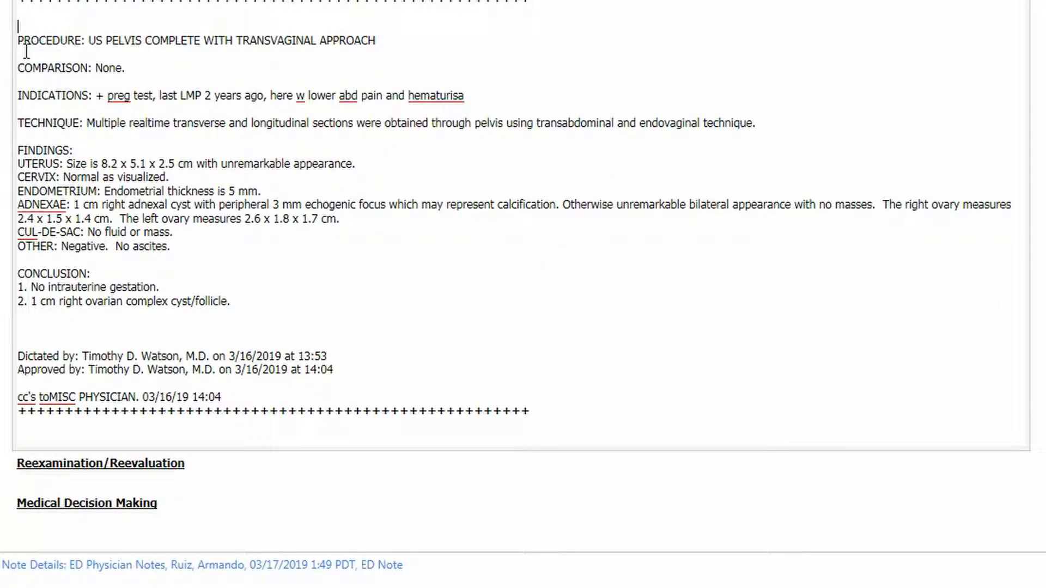
pyautogui.moveTo(18, 66); pyautogui.dragTo(60, 135)
pyautogui.press('Delete')
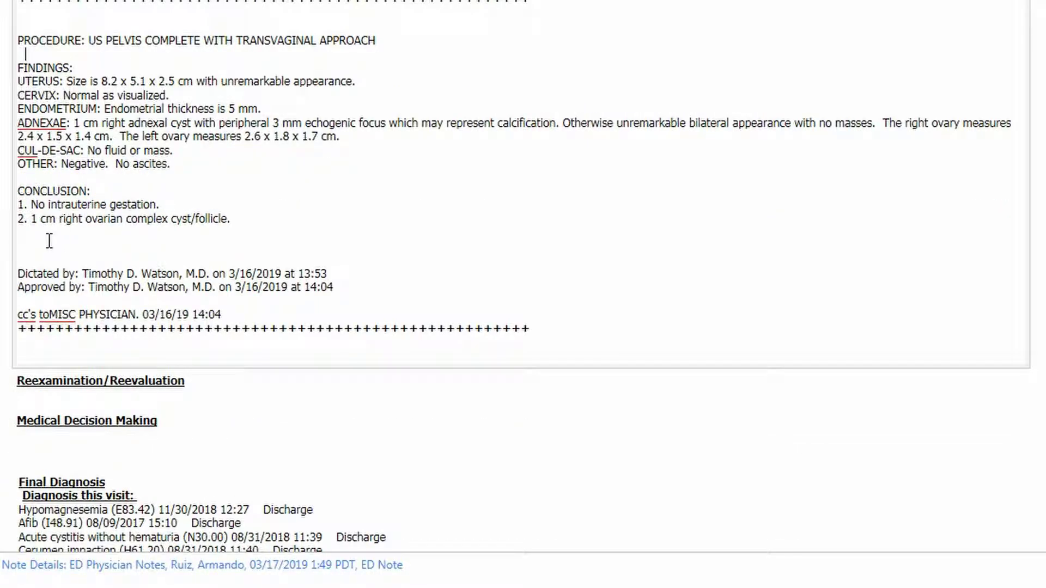
pyautogui.moveTo(47, 237); pyautogui.dragTo(377, 354)
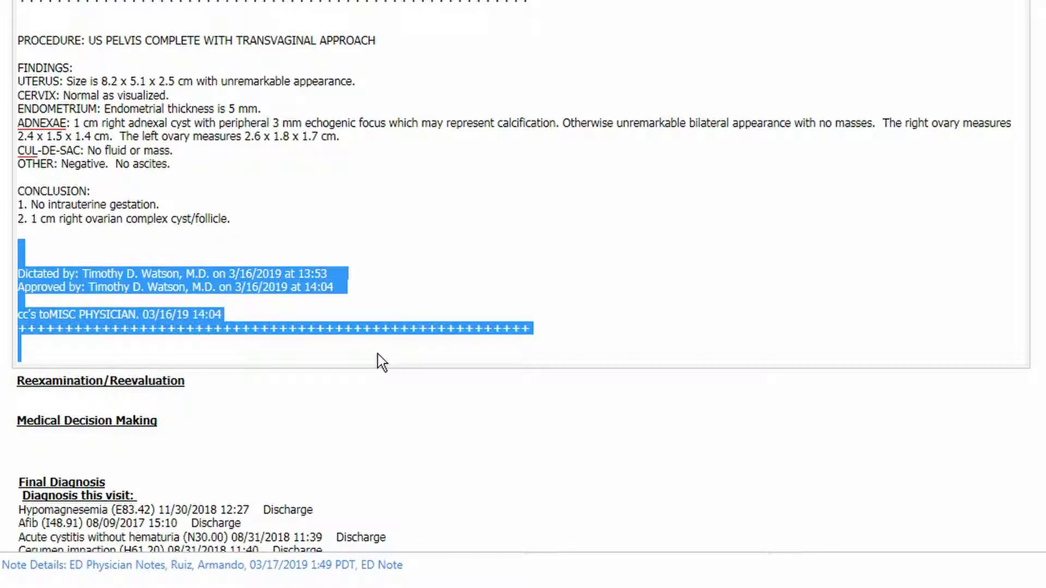
pyautogui.press('Delete')
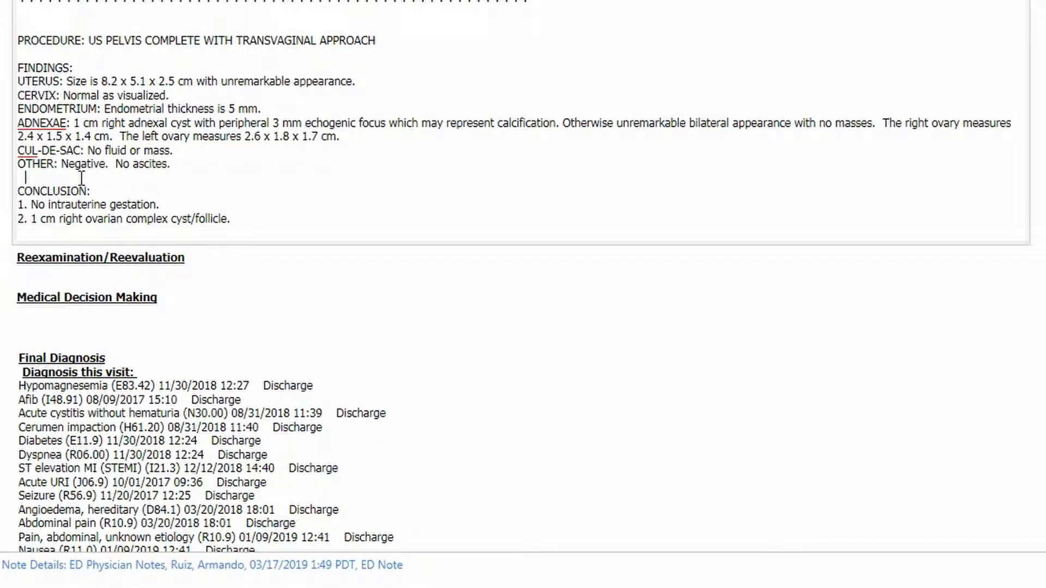
# Remove the blank lines before Conclusion and Findings in the pelvic ultrasound report.
pyautogui.press('BackSpace')
pyautogui.press('BackSpace')
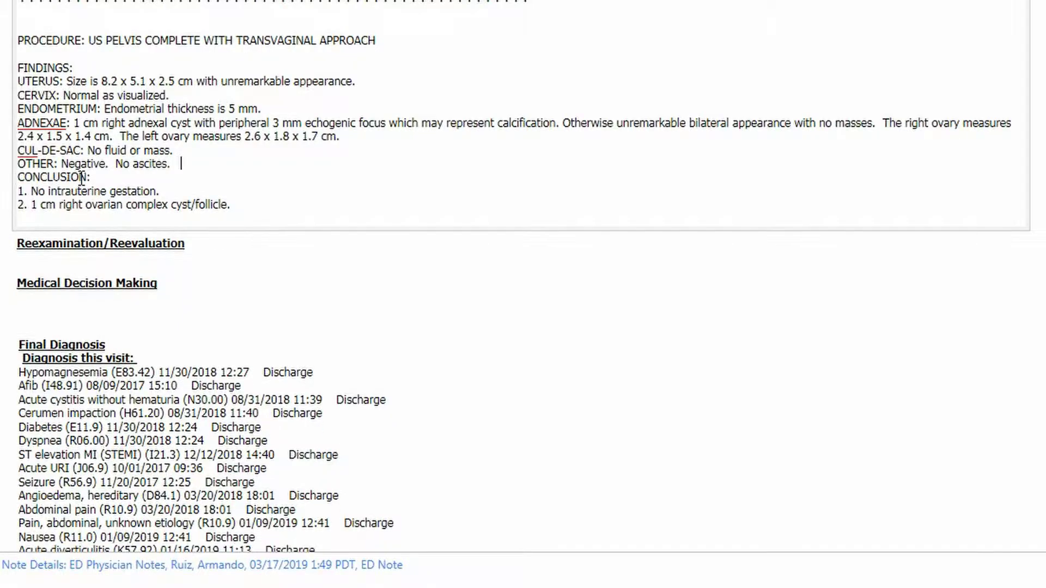
pyautogui.press('BackSpace')
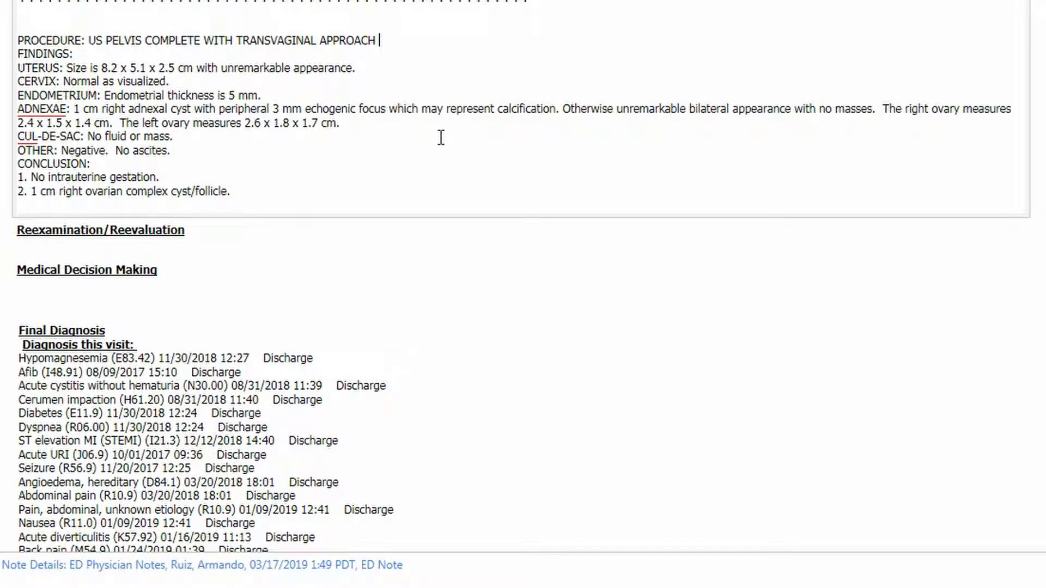
# Make the Procedure line and the whole Conclusion of the pelvic ultrasound report bold.
pyautogui.moveTo(384, 40); pyautogui.dragTo(18, 43)
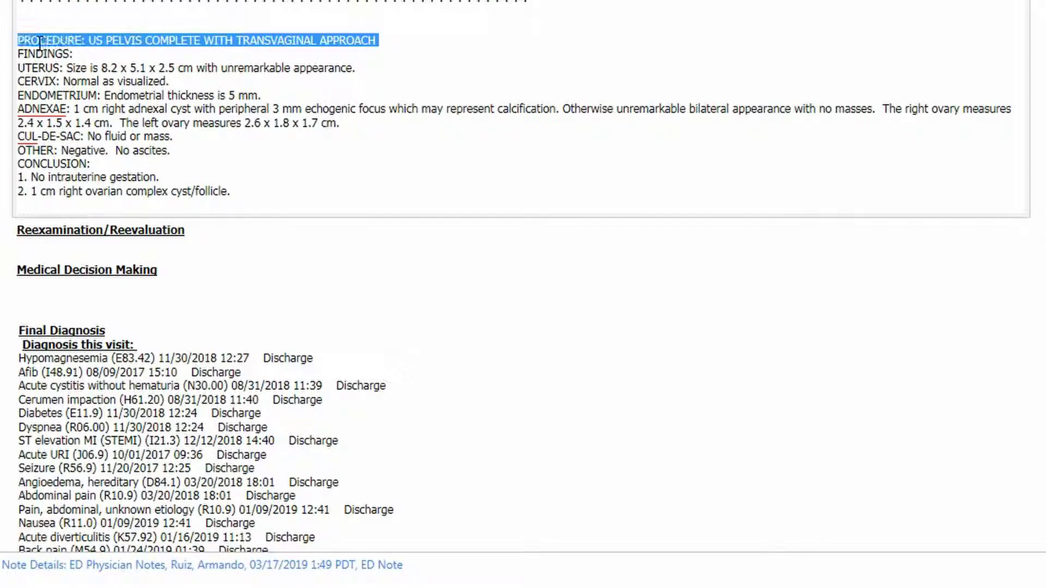
pyautogui.hotkey('ctrl', 'b')
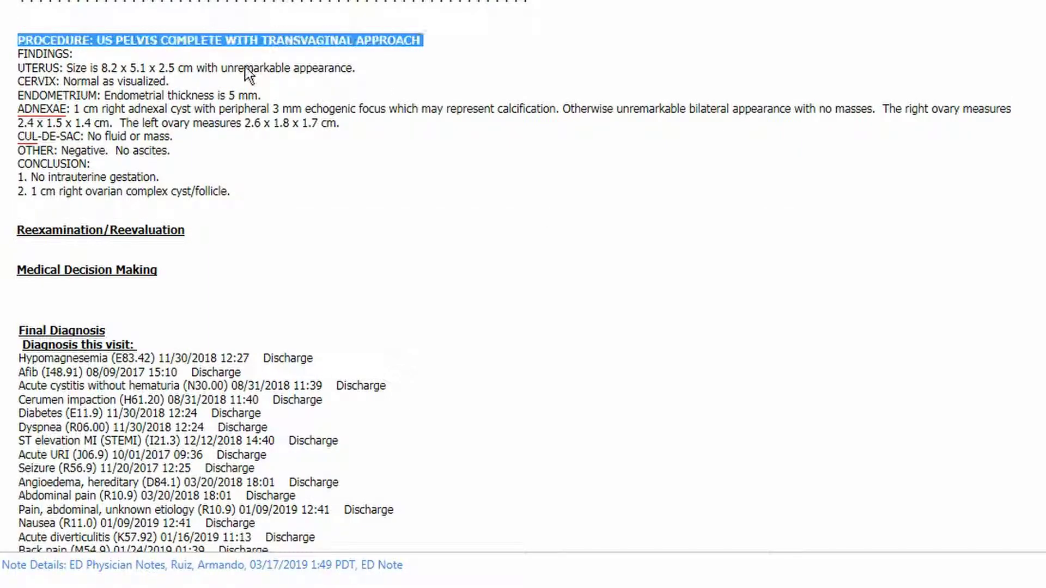
pyautogui.moveTo(237, 190); pyautogui.dragTo(6, 166)
pyautogui.hotkey('ctrl', 'b')
pyautogui.click(382, 58)
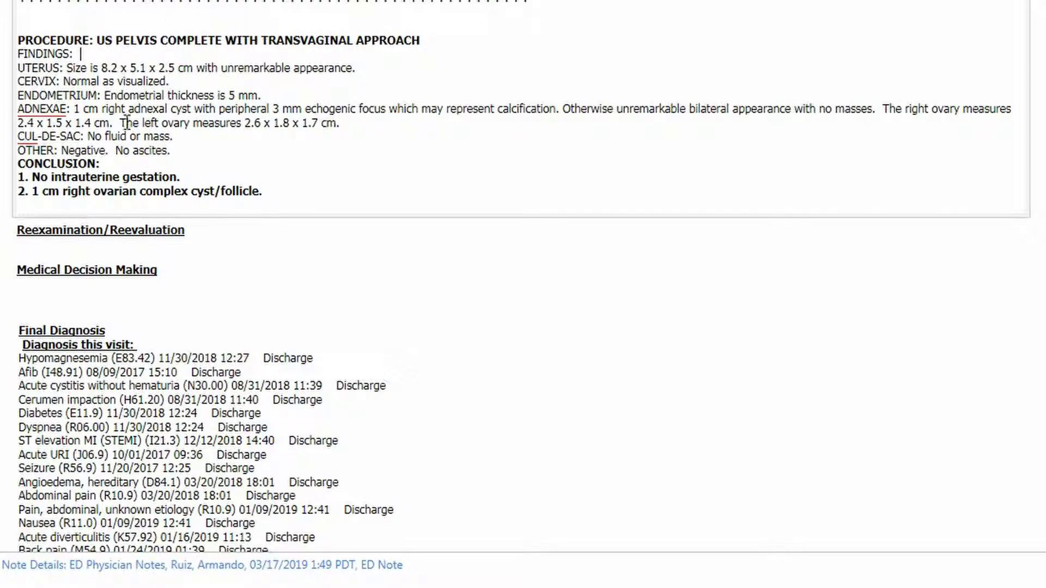
# Delete the patient identification, result date, verification and report title lines above the Procedure line of the CT abdomen and pelvis report.
pyautogui.scroll(7, 251, 153)
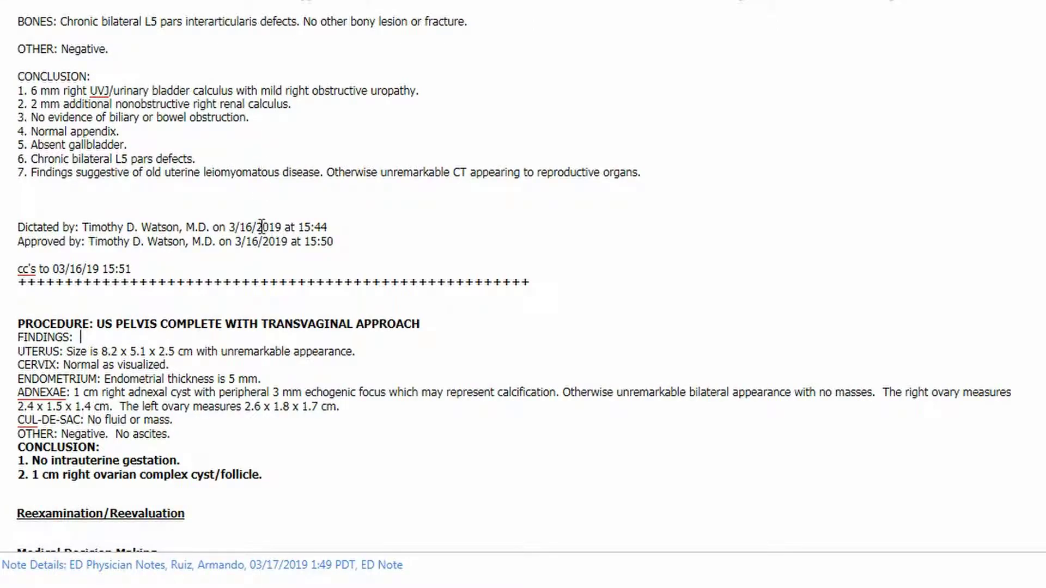
pyautogui.scroll(14, 250, 224)
pyautogui.scroll(2, 249, 224)
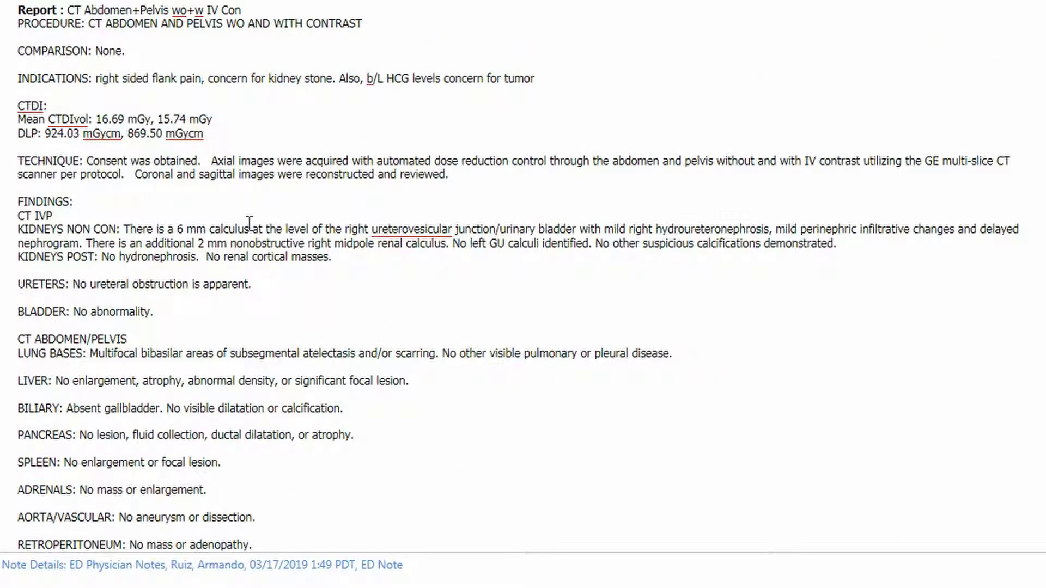
pyautogui.scroll(2, 249, 223)
pyautogui.scroll(2, 249, 224)
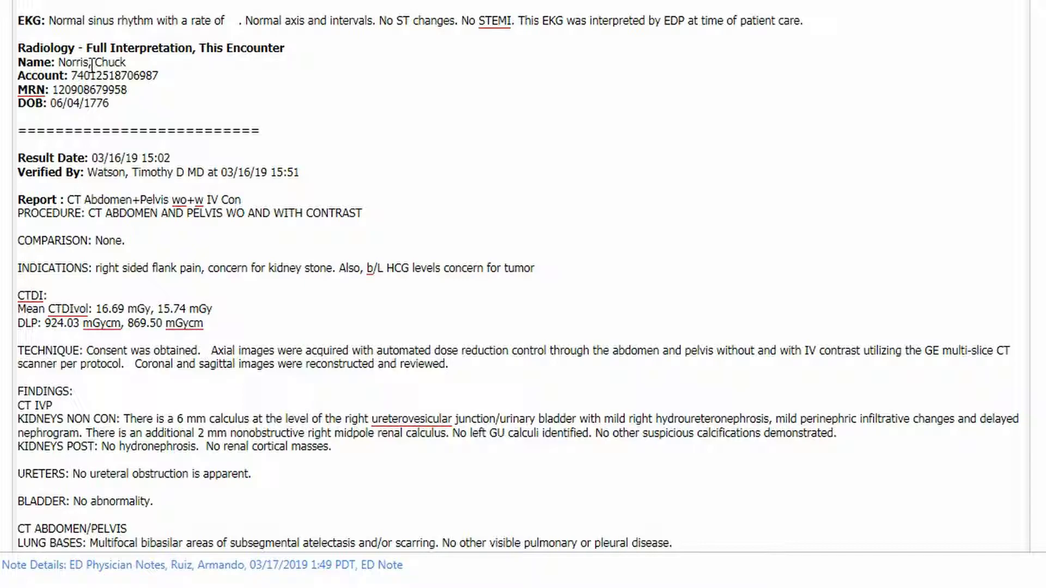
pyautogui.scroll(-13, 91, 64)
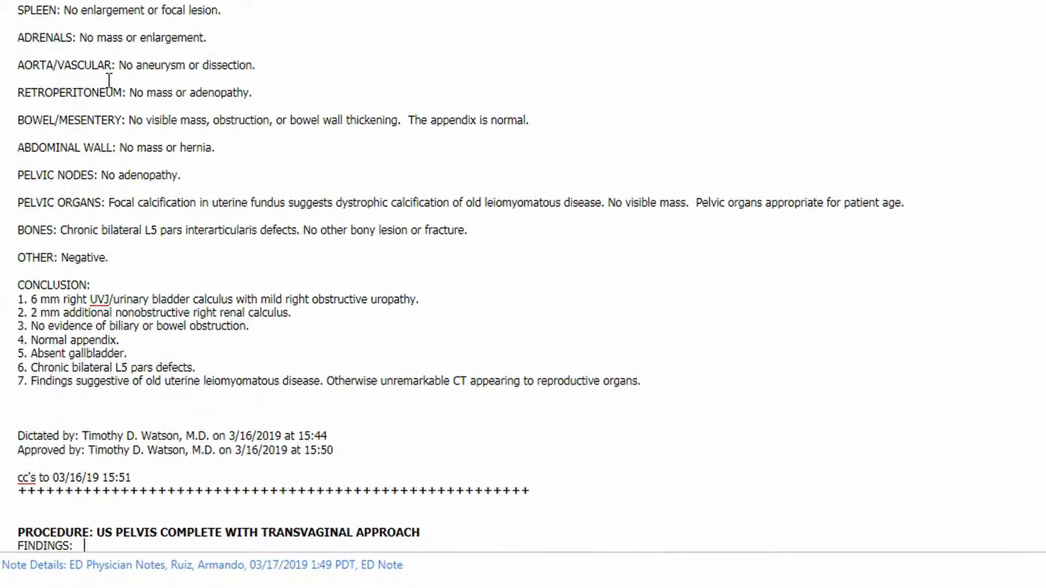
pyautogui.scroll(8, 109, 66)
pyautogui.scroll(6, 110, 81)
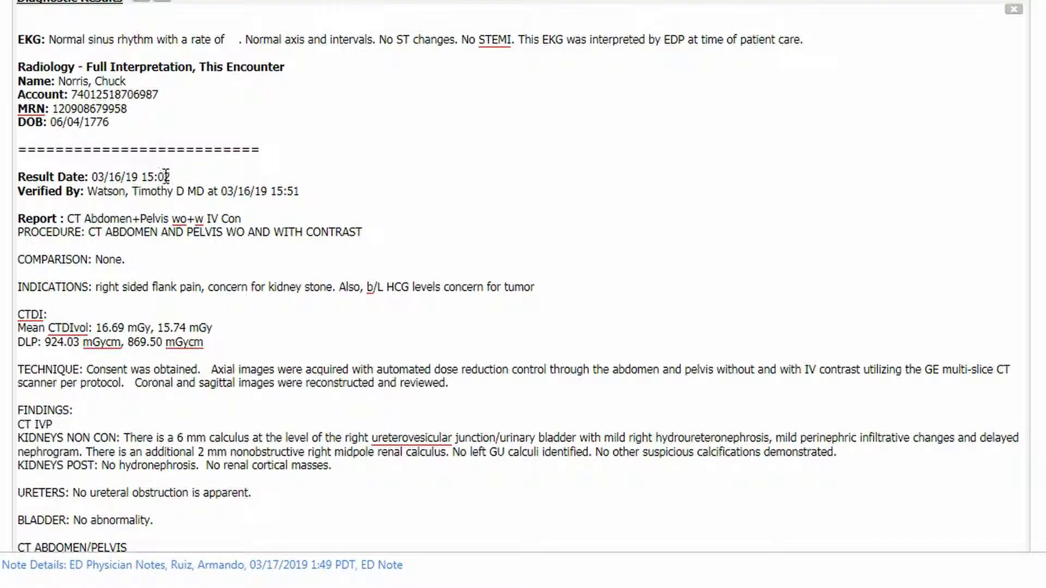
pyautogui.moveTo(257, 217); pyautogui.dragTo(24, 70)
pyautogui.press('Delete')
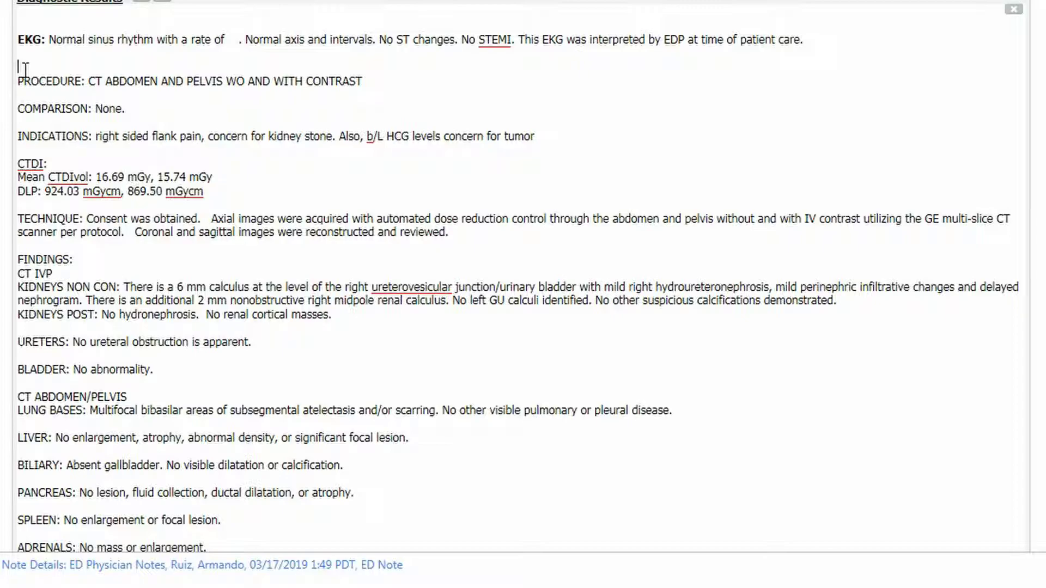
# Trim the CT report by deleting the Comparison, Indications, CTDI and Technique text and the closing dictation and separator lines.
pyautogui.doubleClick(44, 109)
pyautogui.moveTo(44, 108); pyautogui.dragTo(45, 243)
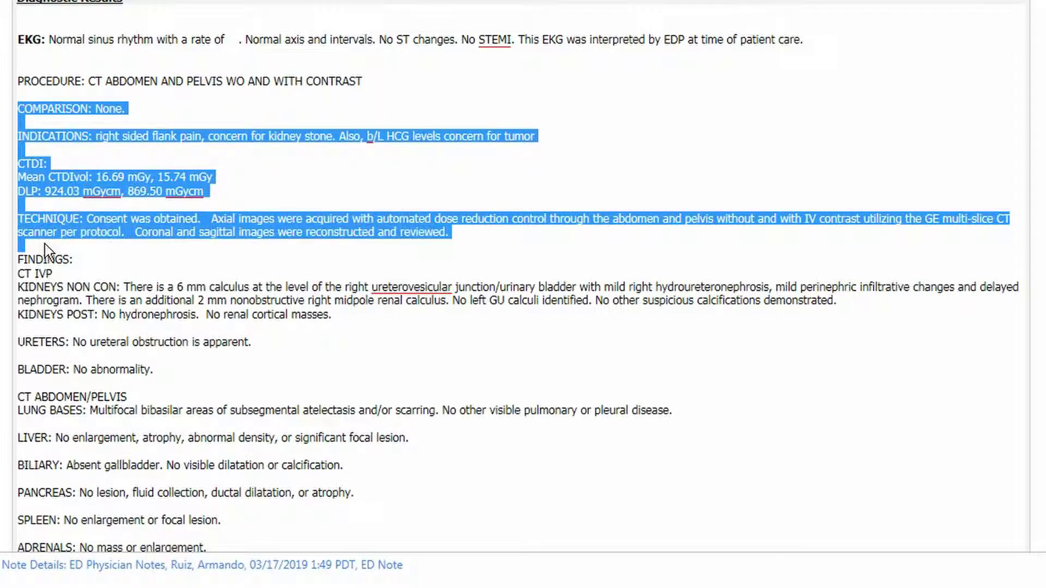
pyautogui.press('Delete')
pyautogui.scroll(-14, 47, 242)
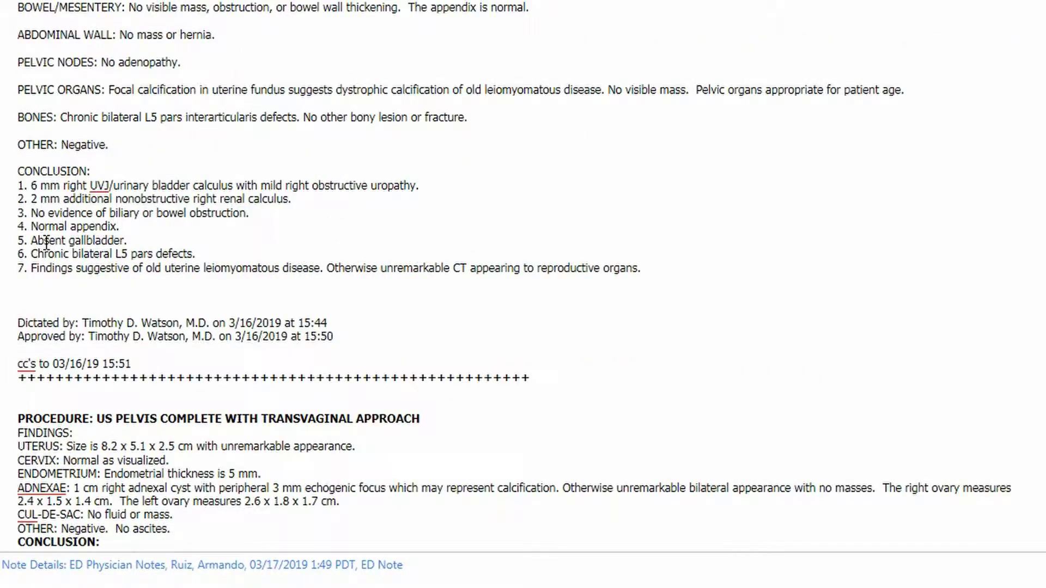
pyautogui.moveTo(50, 192); pyautogui.dragTo(543, 294)
pyautogui.press('Delete')
# Make the whole Conclusion and the Procedure line of the CT report bold.
pyautogui.scroll(5, 254, 231)
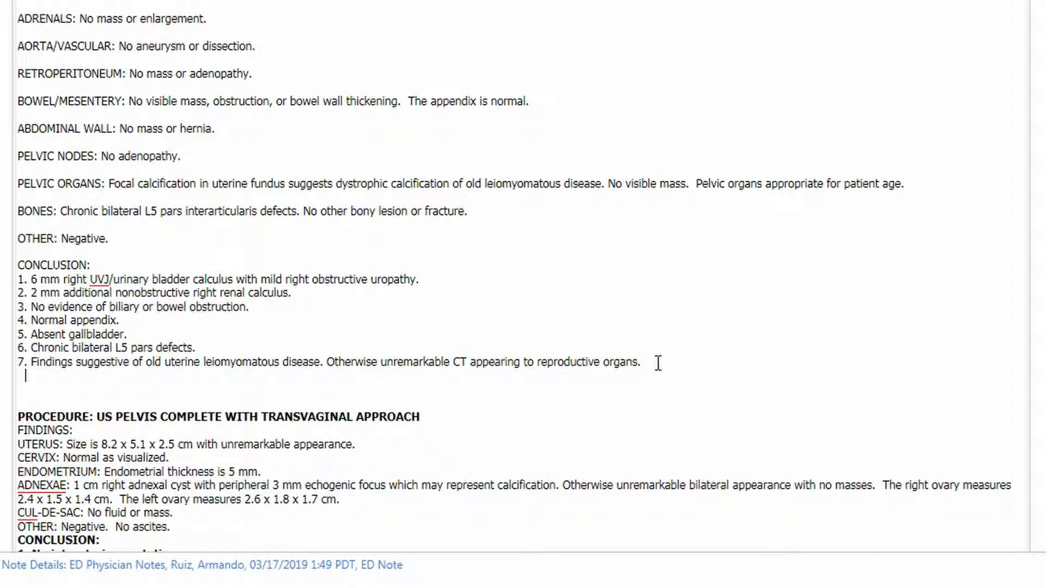
pyautogui.moveTo(648, 363); pyautogui.dragTo(16, 269)
pyautogui.hotkey('ctrl', 'b')
pyautogui.click(276, 74)
pyautogui.scroll(7, 277, 74)
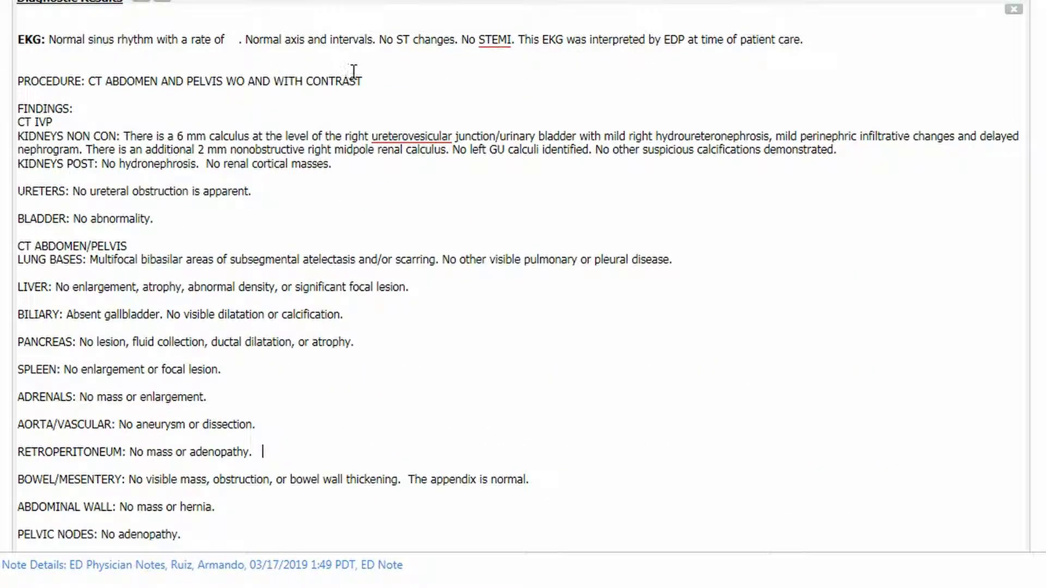
pyautogui.moveTo(366, 81); pyautogui.dragTo(18, 81)
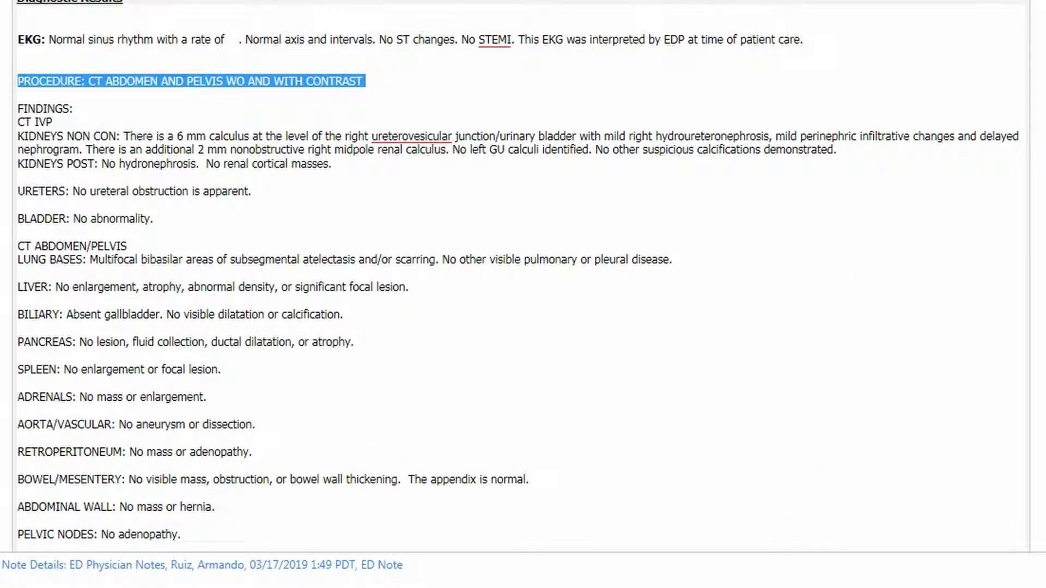
pyautogui.hotkey('ctrl', 'b')
# Remove the blank lines between the Procedure line and the Liver entry of the CT report.
pyautogui.click(82, 100)
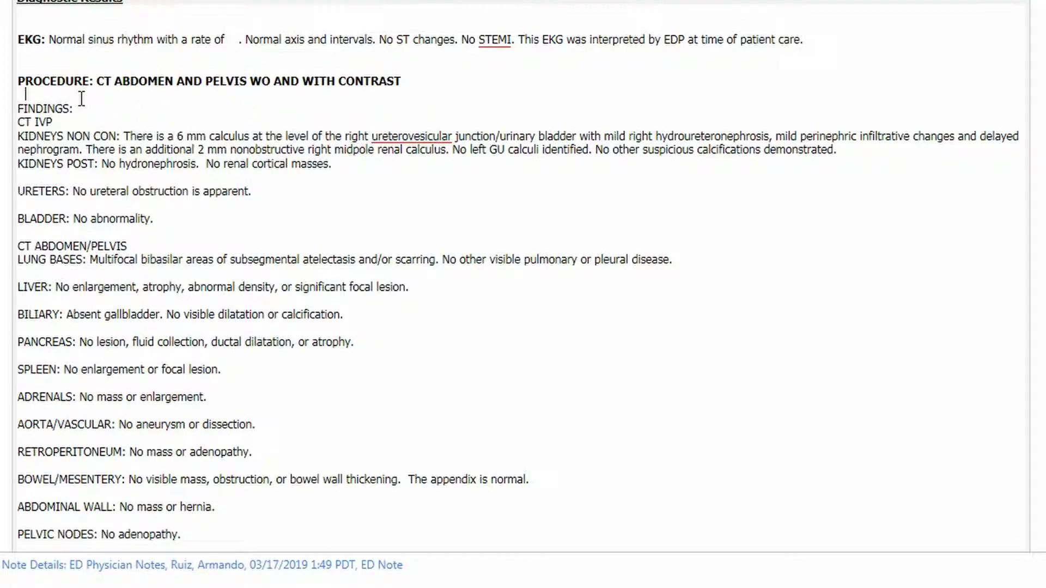
pyautogui.press('BackSpace')
pyautogui.click(68, 162)
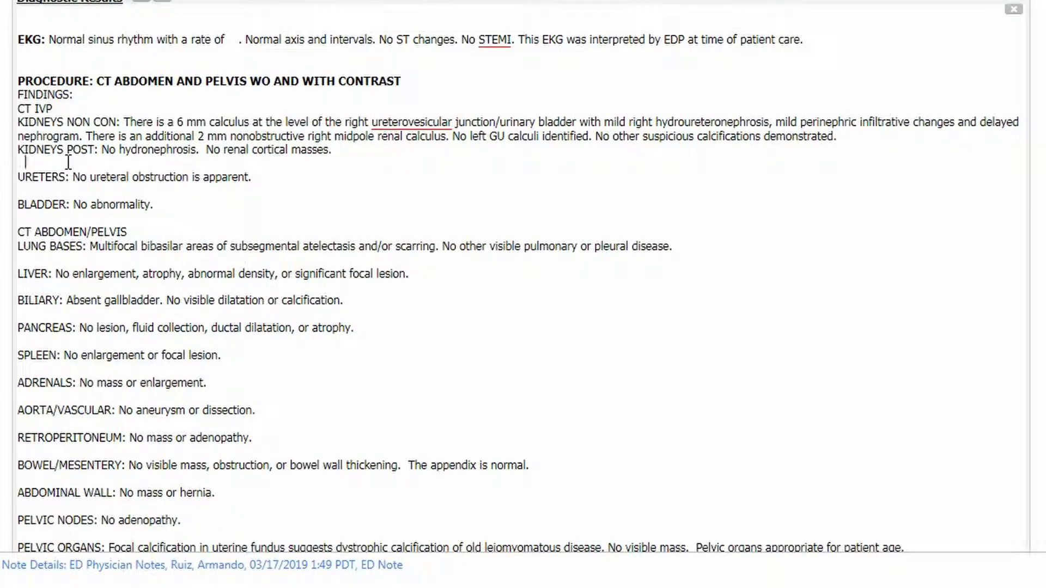
pyautogui.press('BackSpace')
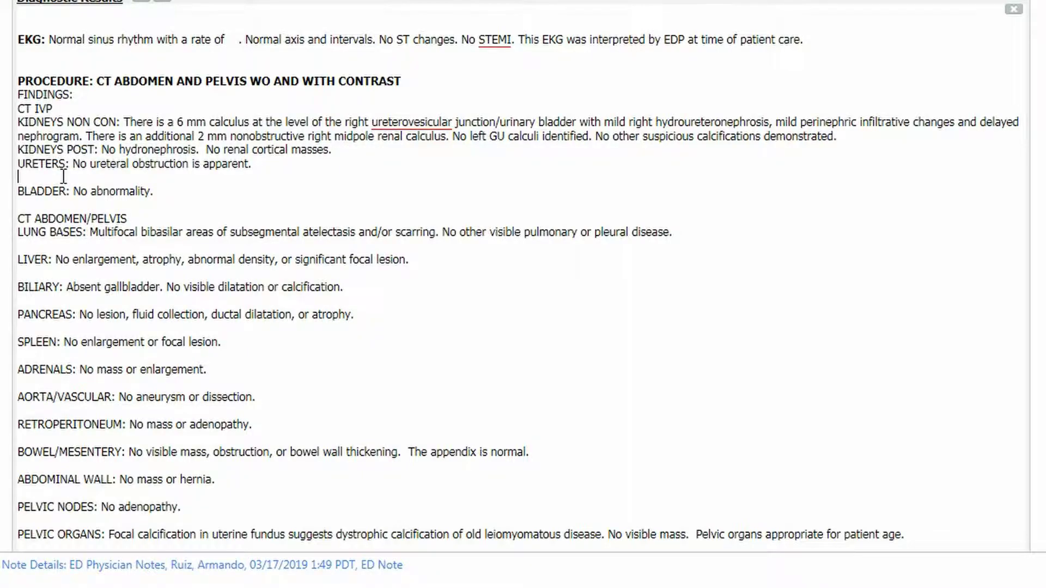
pyautogui.press('BackSpace')
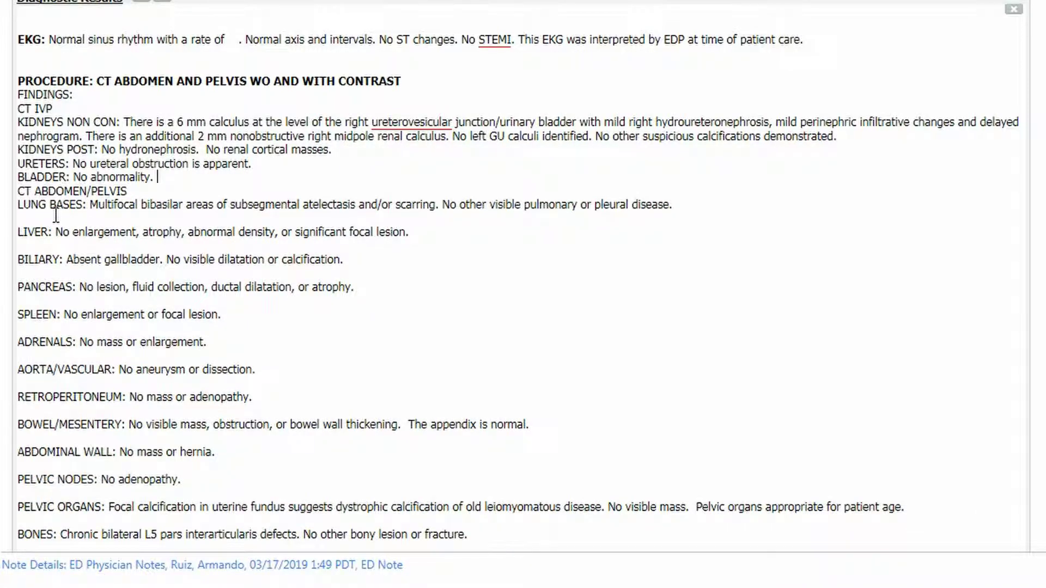
pyautogui.click(26, 218)
pyautogui.press('BackSpace')
pyautogui.click(25, 245)
pyautogui.press('Delete')
pyautogui.press('Delete')
pyautogui.press('Delete')
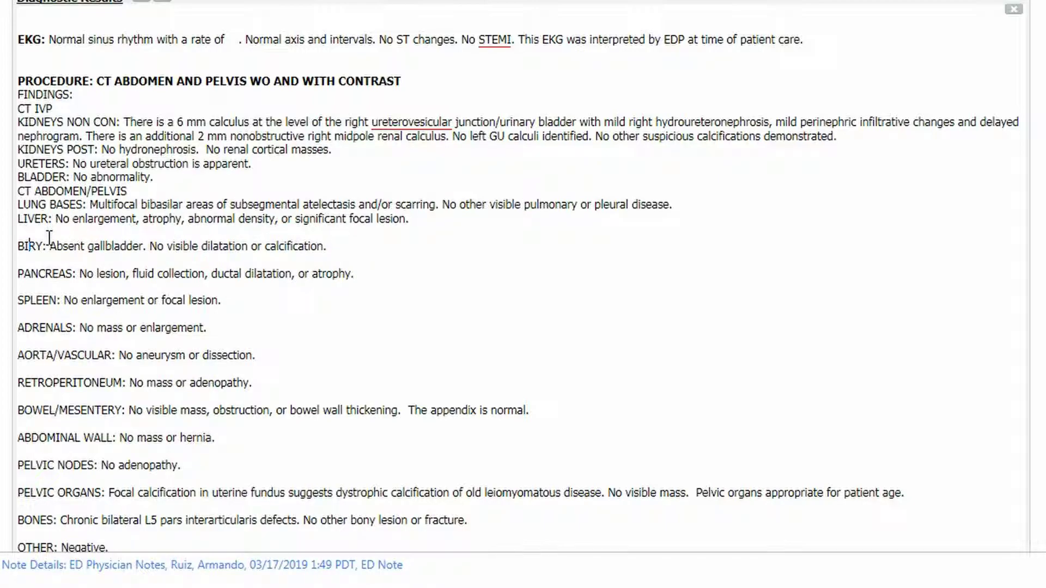
pyautogui.write('LIA')
# Remove the blank lines between the Liver and Aorta/Vascular entries of the CT findings.
pyautogui.click(63, 232)
pyautogui.press('Delete')
pyautogui.click(50, 248)
pyautogui.press('Delete')
pyautogui.press('End')
pyautogui.press('Delete')
pyautogui.click(46, 272)
pyautogui.press('BackSpace')
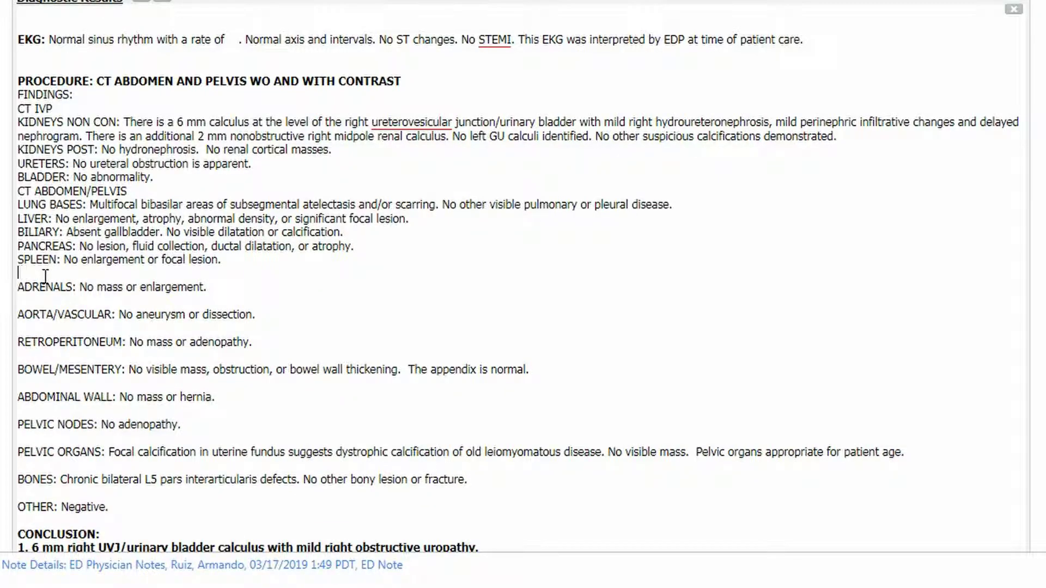
pyautogui.press('Delete')
pyautogui.click(42, 284)
pyautogui.press('BackSpace')
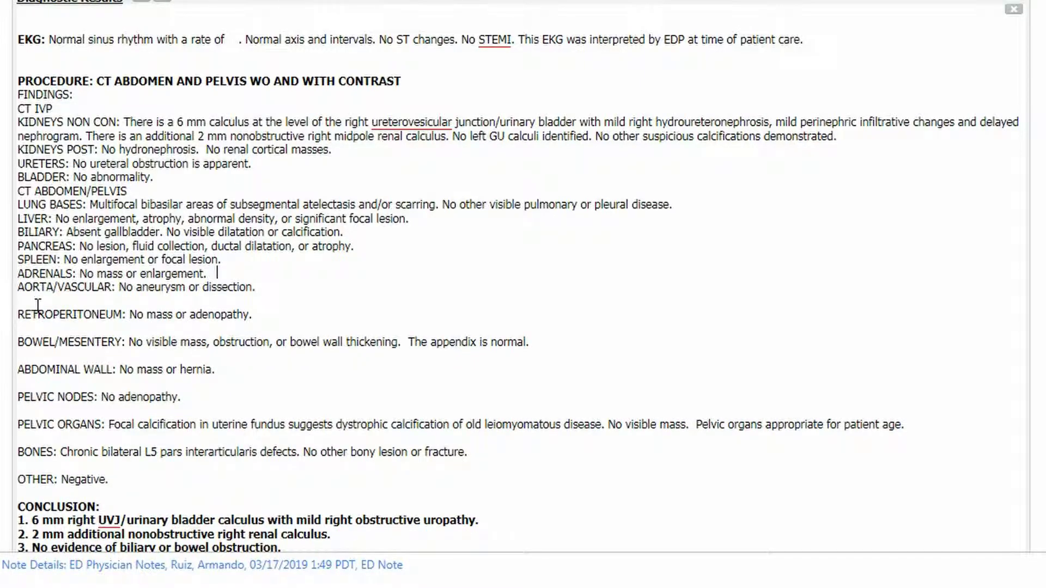
# Remove the blank lines between the Aorta/Vascular and Pelvic Organs entries of the CT findings.
pyautogui.click(40, 301)
pyautogui.press('BackSpace')
pyautogui.click(41, 314)
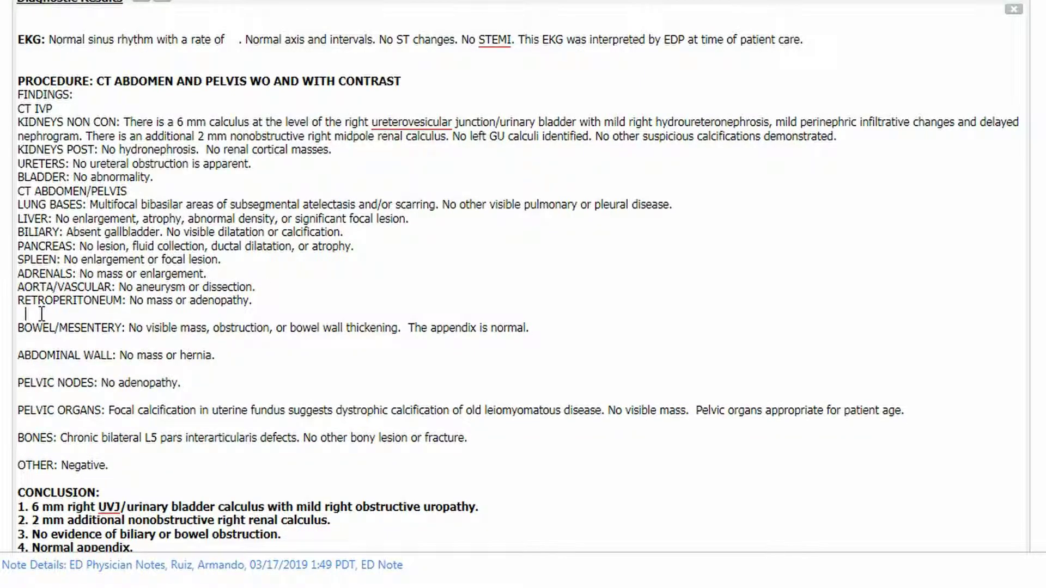
pyautogui.press('BackSpace')
pyautogui.click(45, 328)
pyautogui.press('BackSpace')
pyautogui.click(48, 341)
pyautogui.press('BackSpace')
pyautogui.click(45, 356)
pyautogui.press('BackSpace')
# Remove the remaining blank lines from the Pelvic Organs entry down to the Conclusion of the CT report.
pyautogui.click(45, 369)
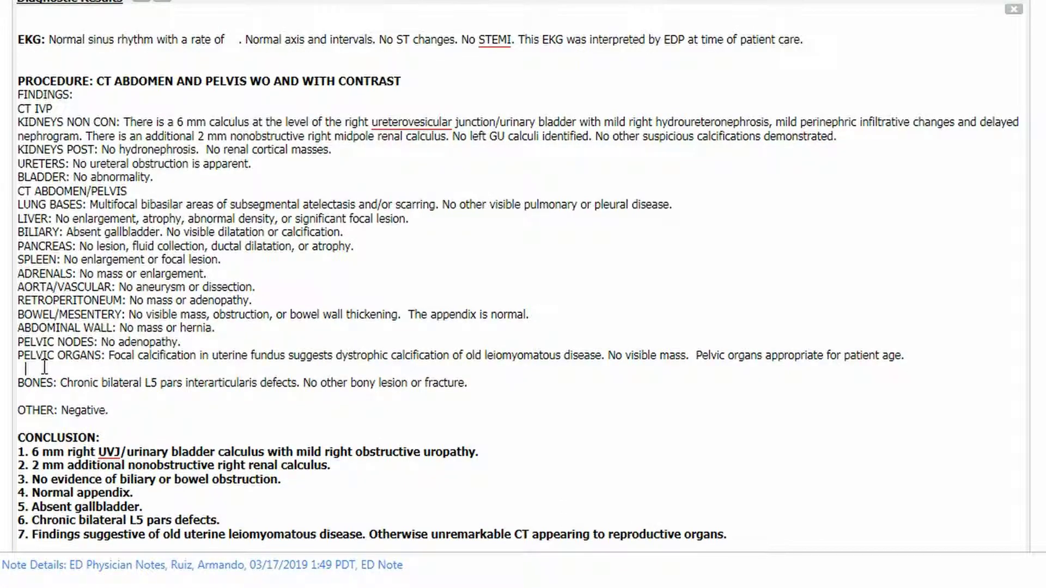
pyautogui.press('BackSpace')
pyautogui.click(45, 384)
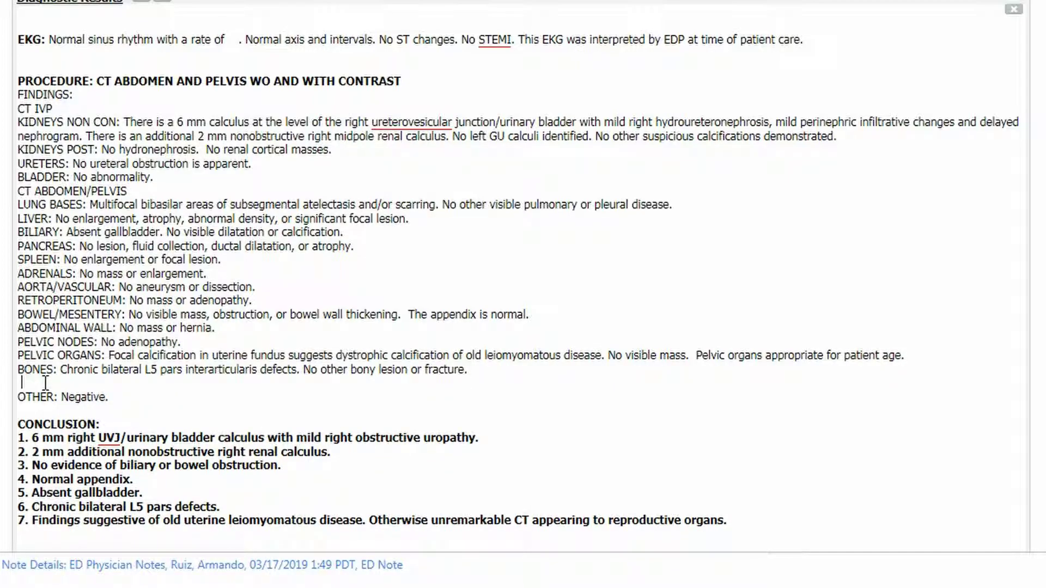
pyautogui.press('BackSpace')
pyautogui.click(45, 395)
pyautogui.press('BackSpace')
pyautogui.click(357, 369)
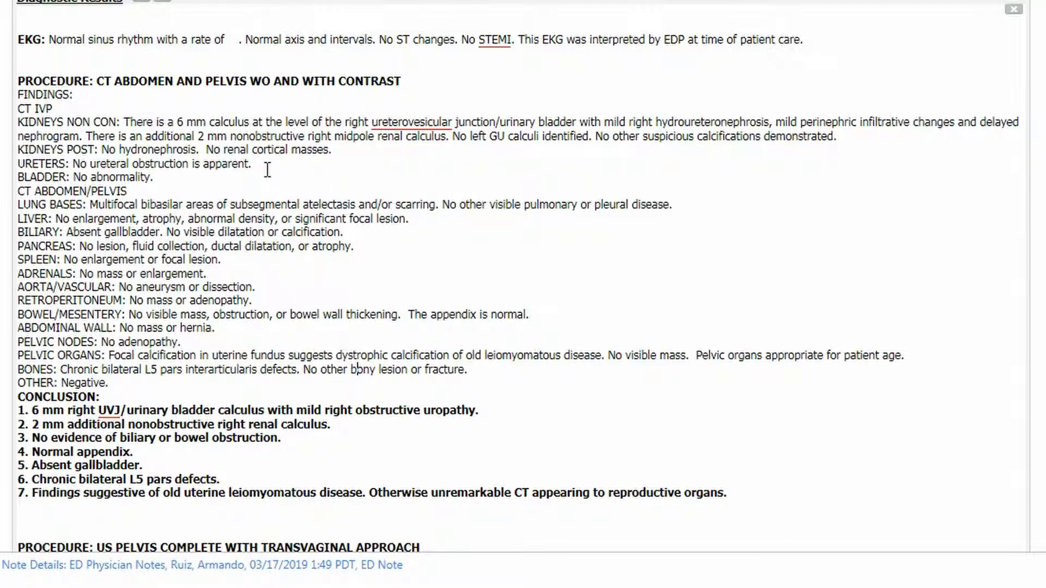
# Insert the lab auto-text for Common Labs - This Encounter, Most Recent, Last 24 hrs under ED Labs.
pyautogui.scroll(-7, 266, 170)
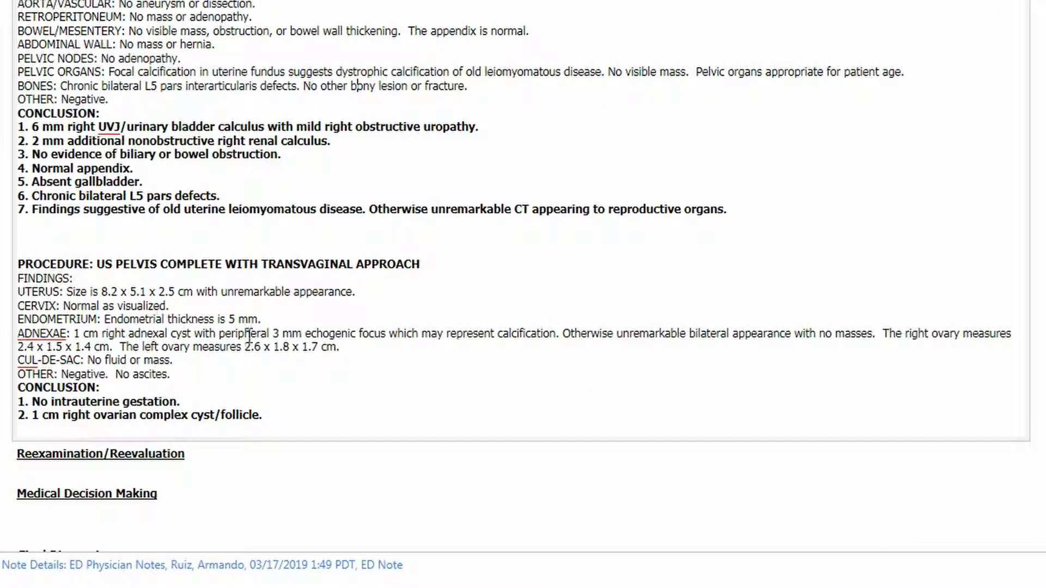
pyautogui.scroll(7, 243, 224)
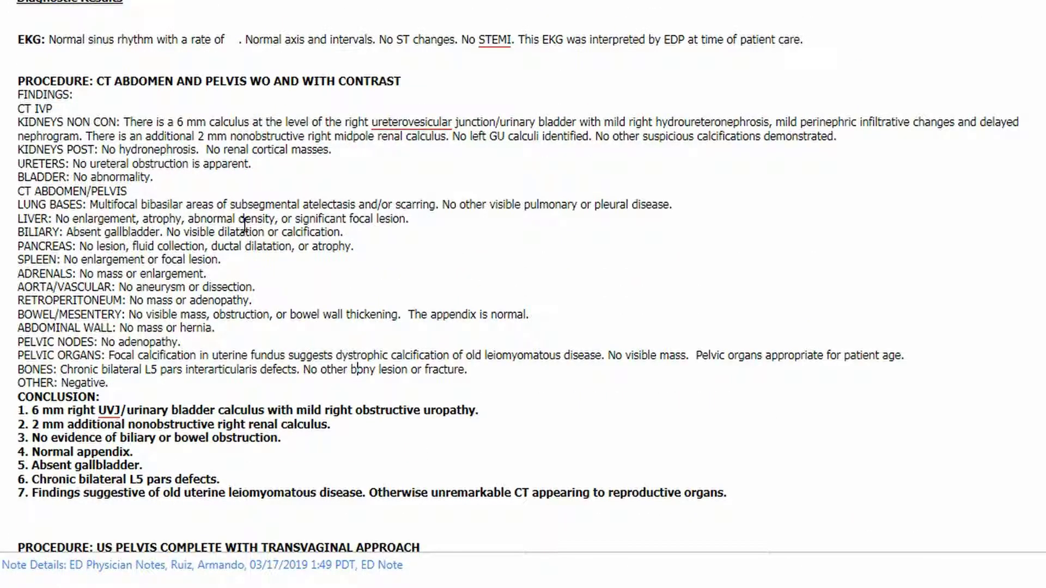
pyautogui.scroll(5, 244, 224)
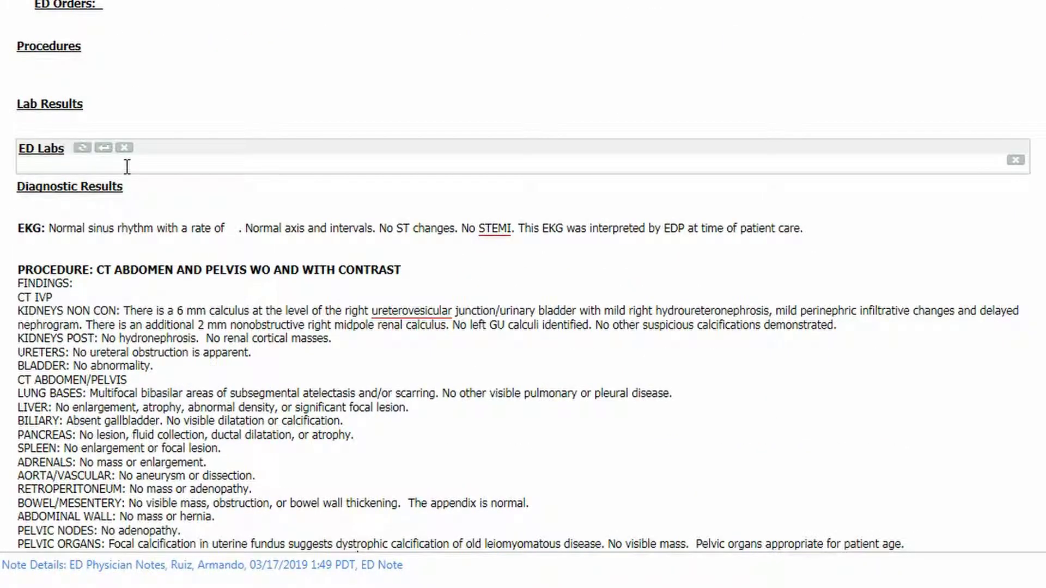
pyautogui.click(63, 162)
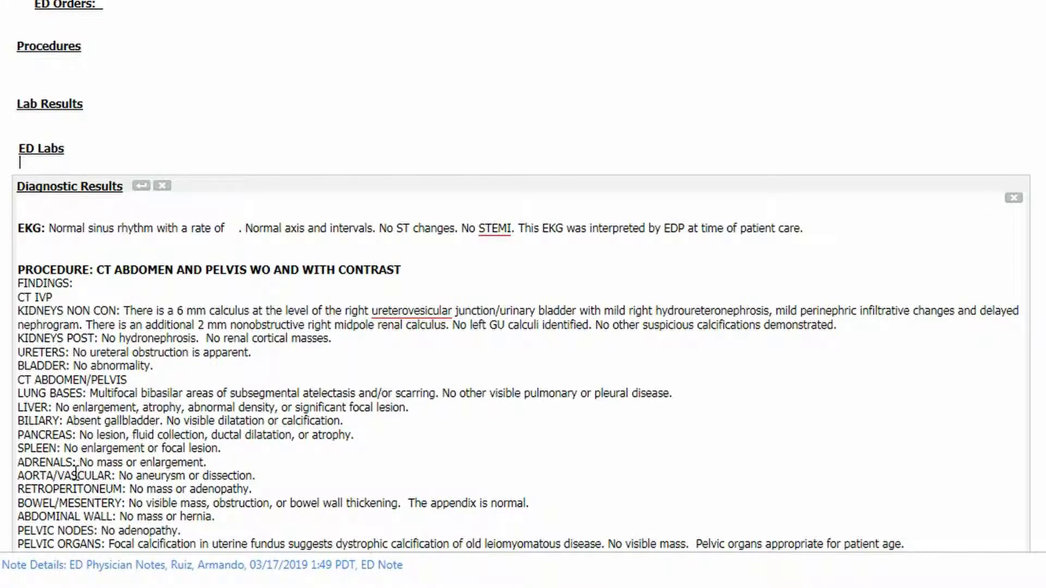
pyautogui.scroll(-5, 76, 339)
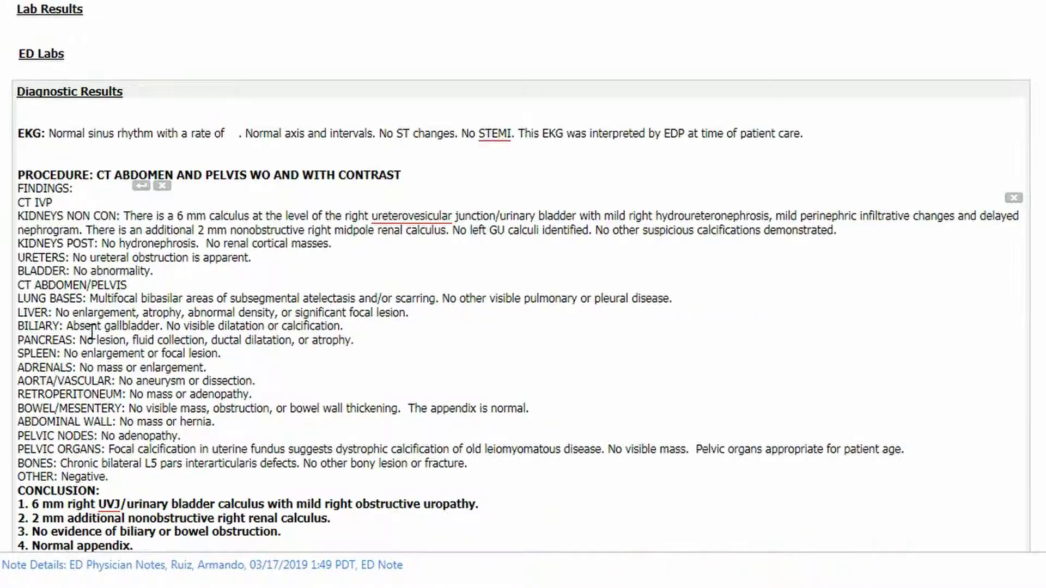
pyautogui.scroll(5, 91, 329)
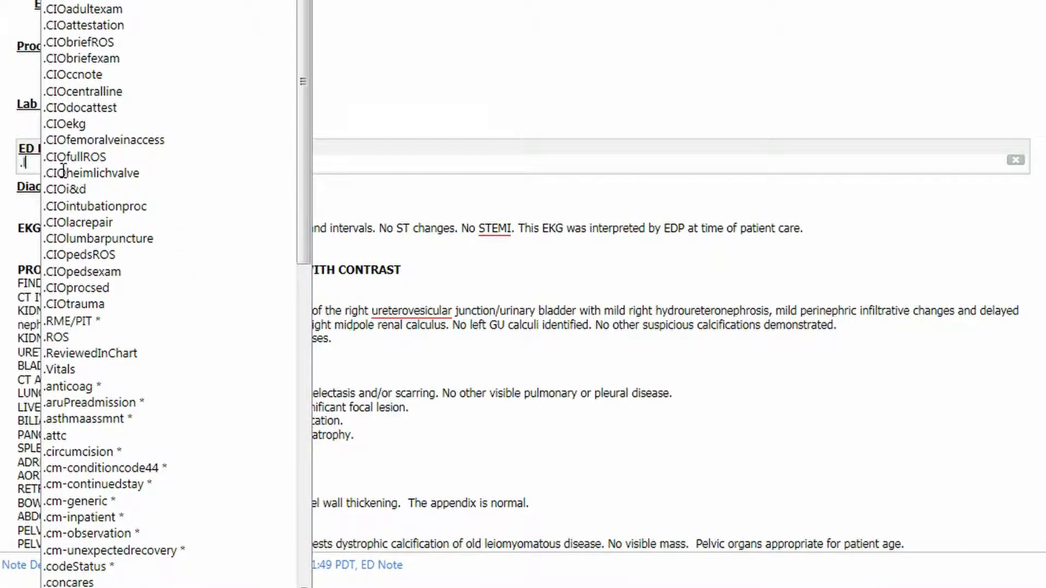
pyautogui.write('lab')
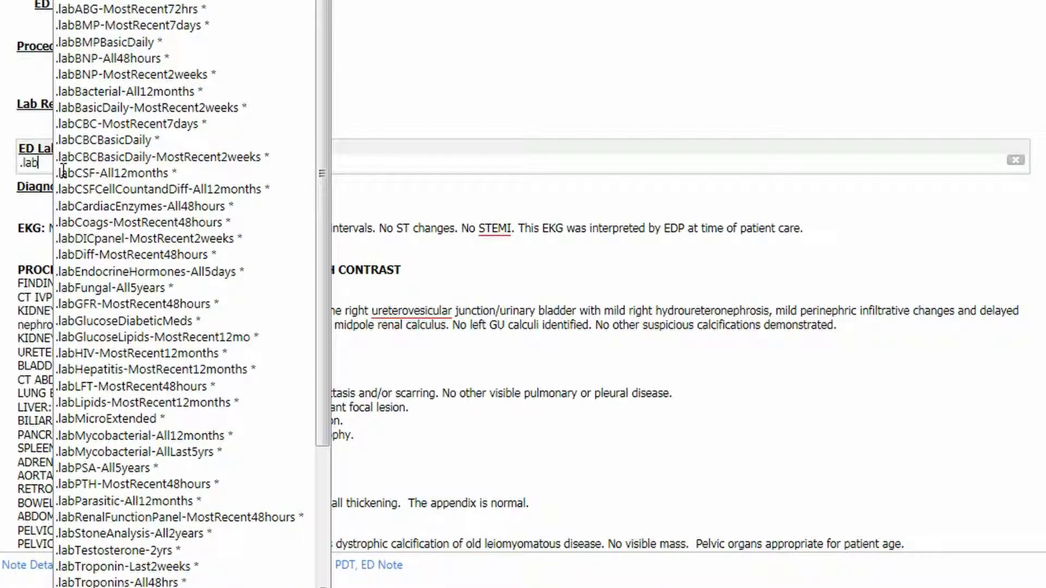
pyautogui.press('Return')
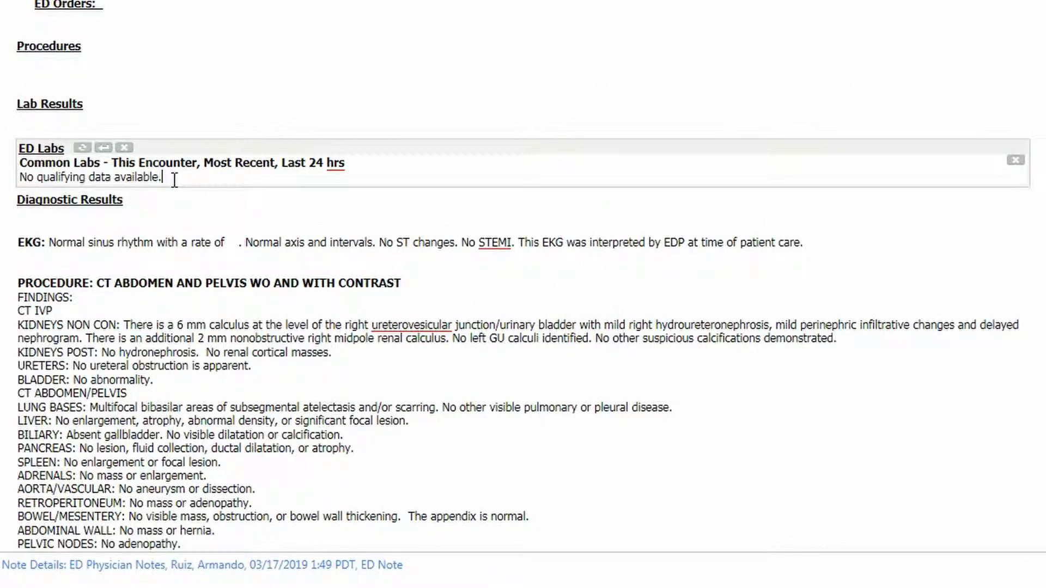
# Select the inserted Common Labs heading and its result line in the ED Labs section.
pyautogui.moveTo(174, 179); pyautogui.dragTo(18, 169)
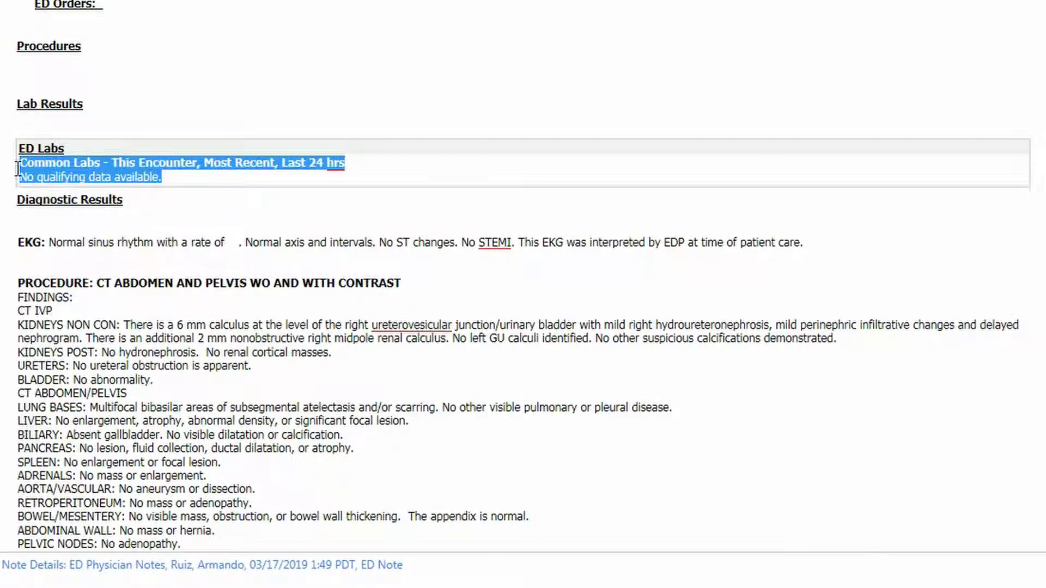